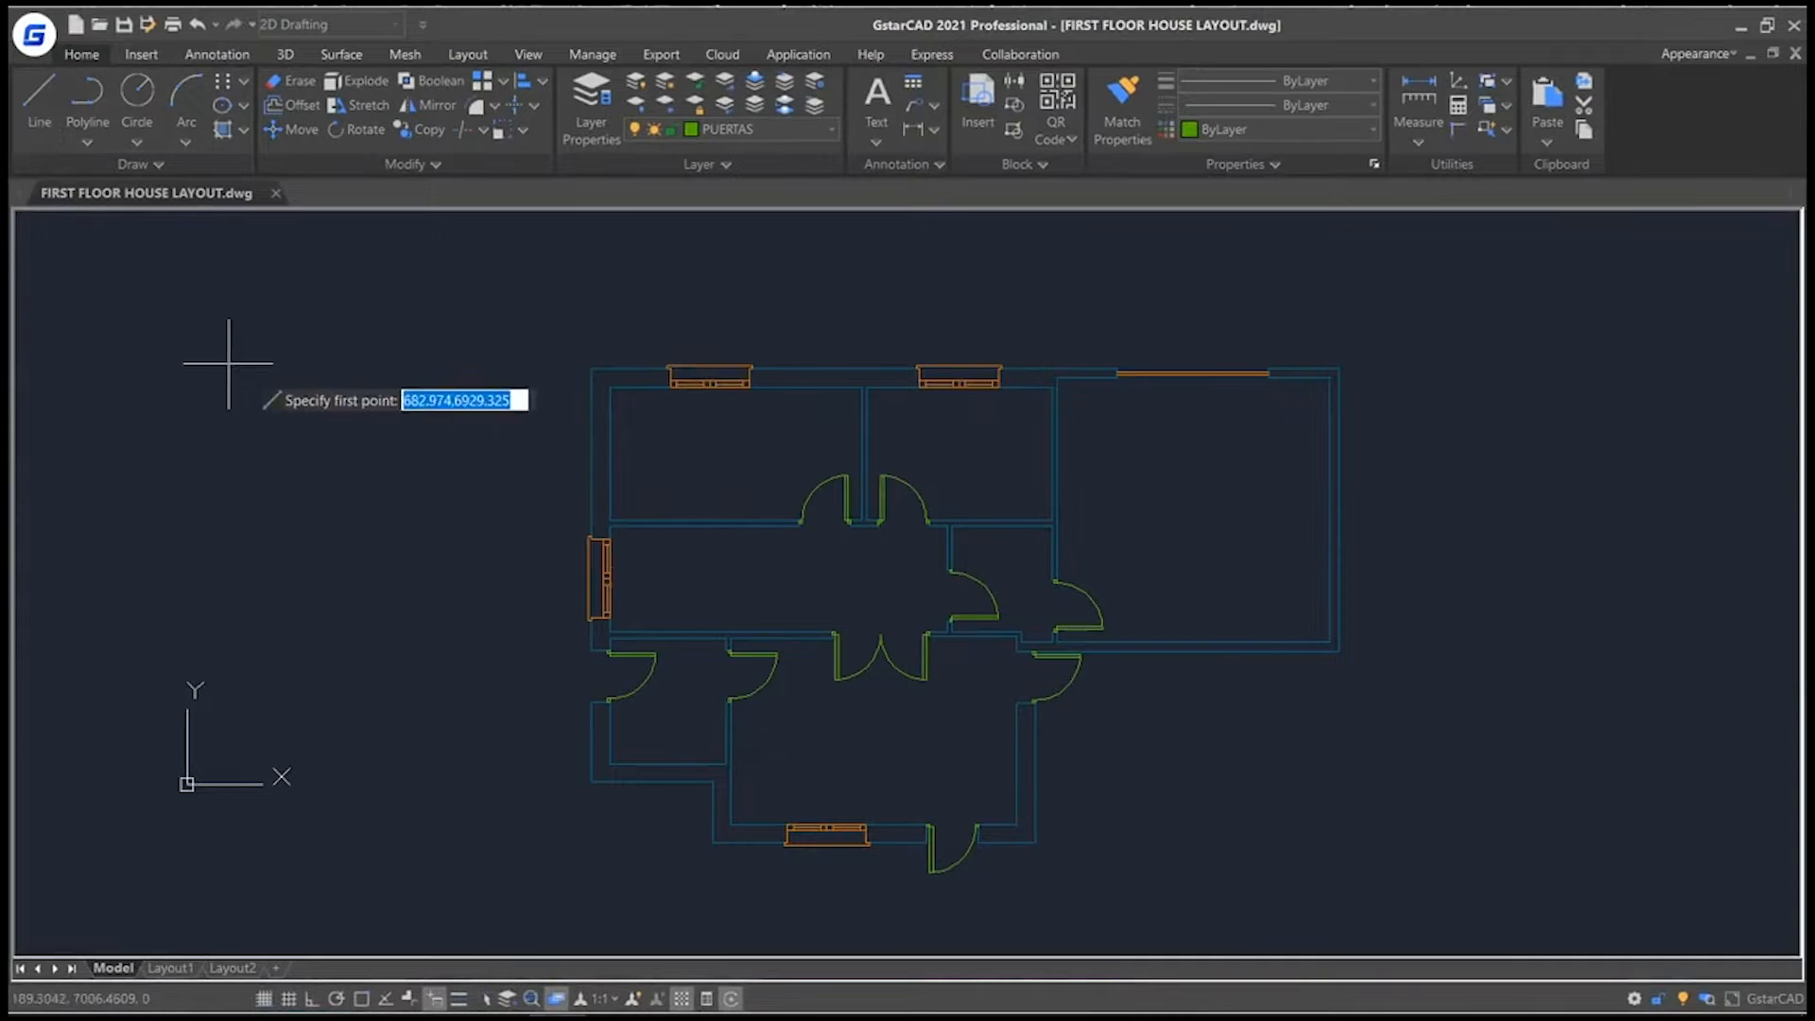
# Draw a line from the midpoint of the upper-left room's left inner wall, perpendicular to the partition wall opposite.
pyautogui.keyDown('shift'); pyautogui.rightClick(652, 463); pyautogui.keyUp('shift')
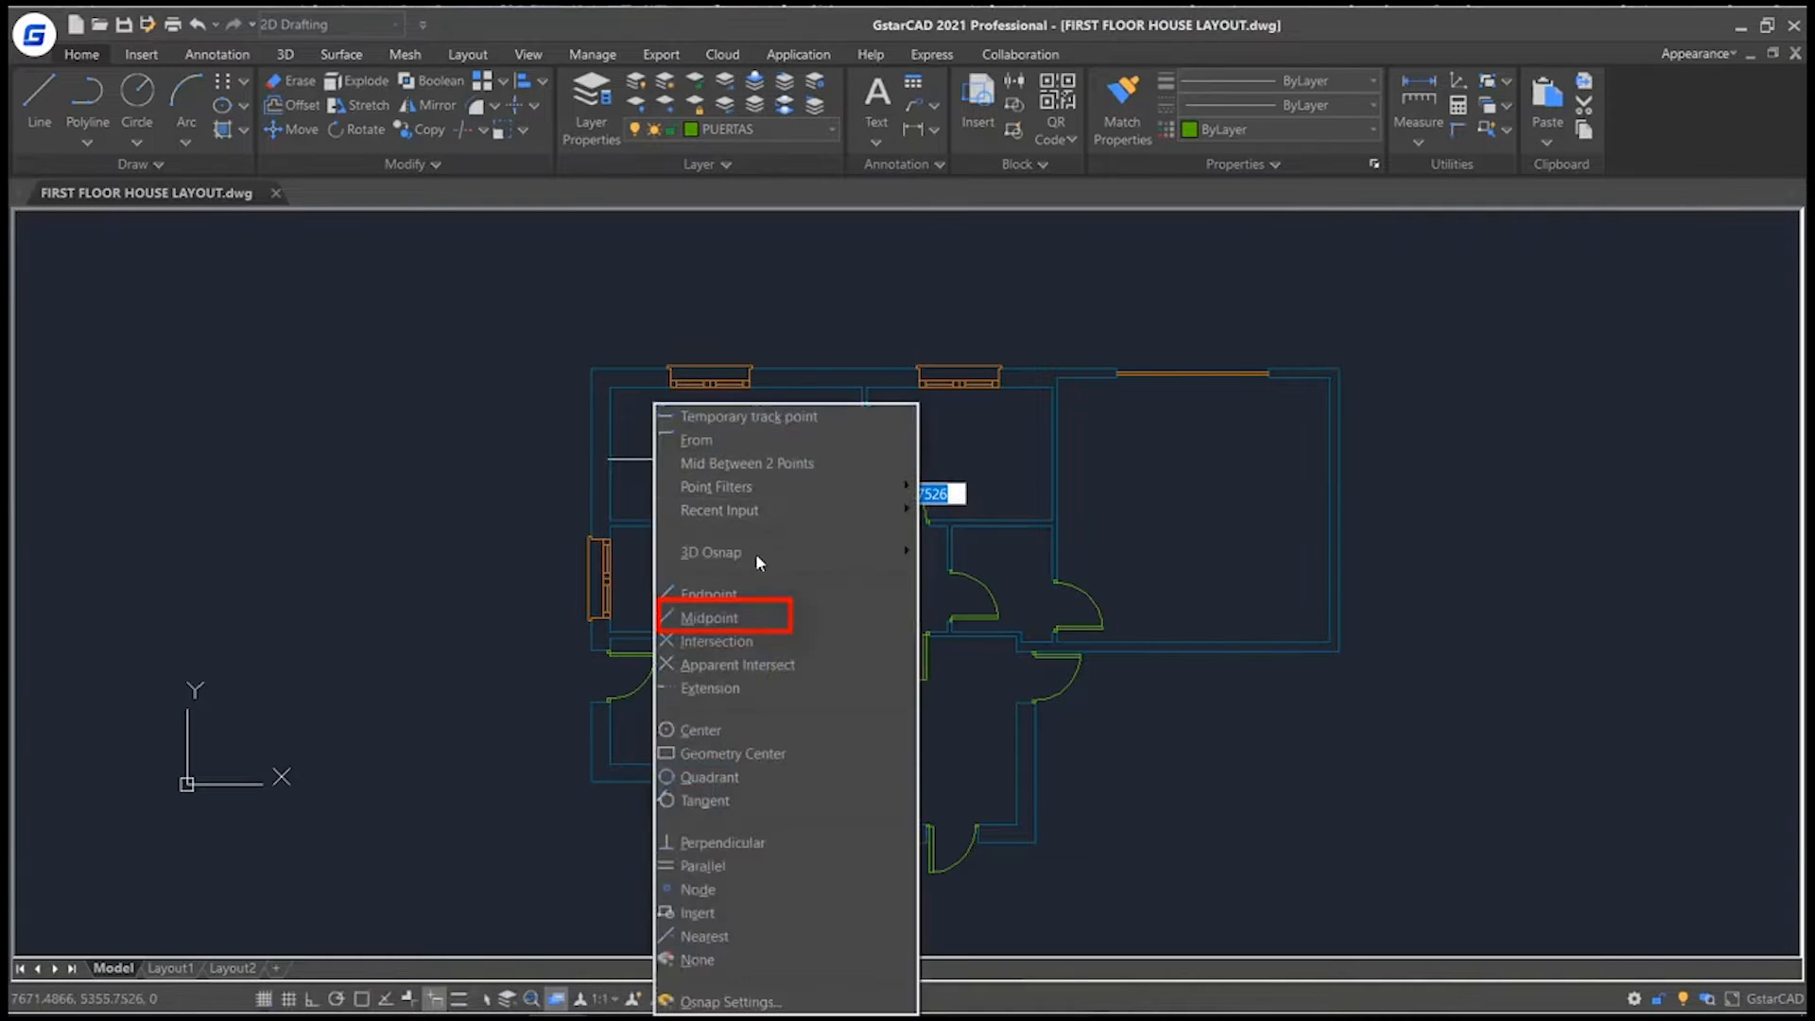
pyautogui.click(750, 618)
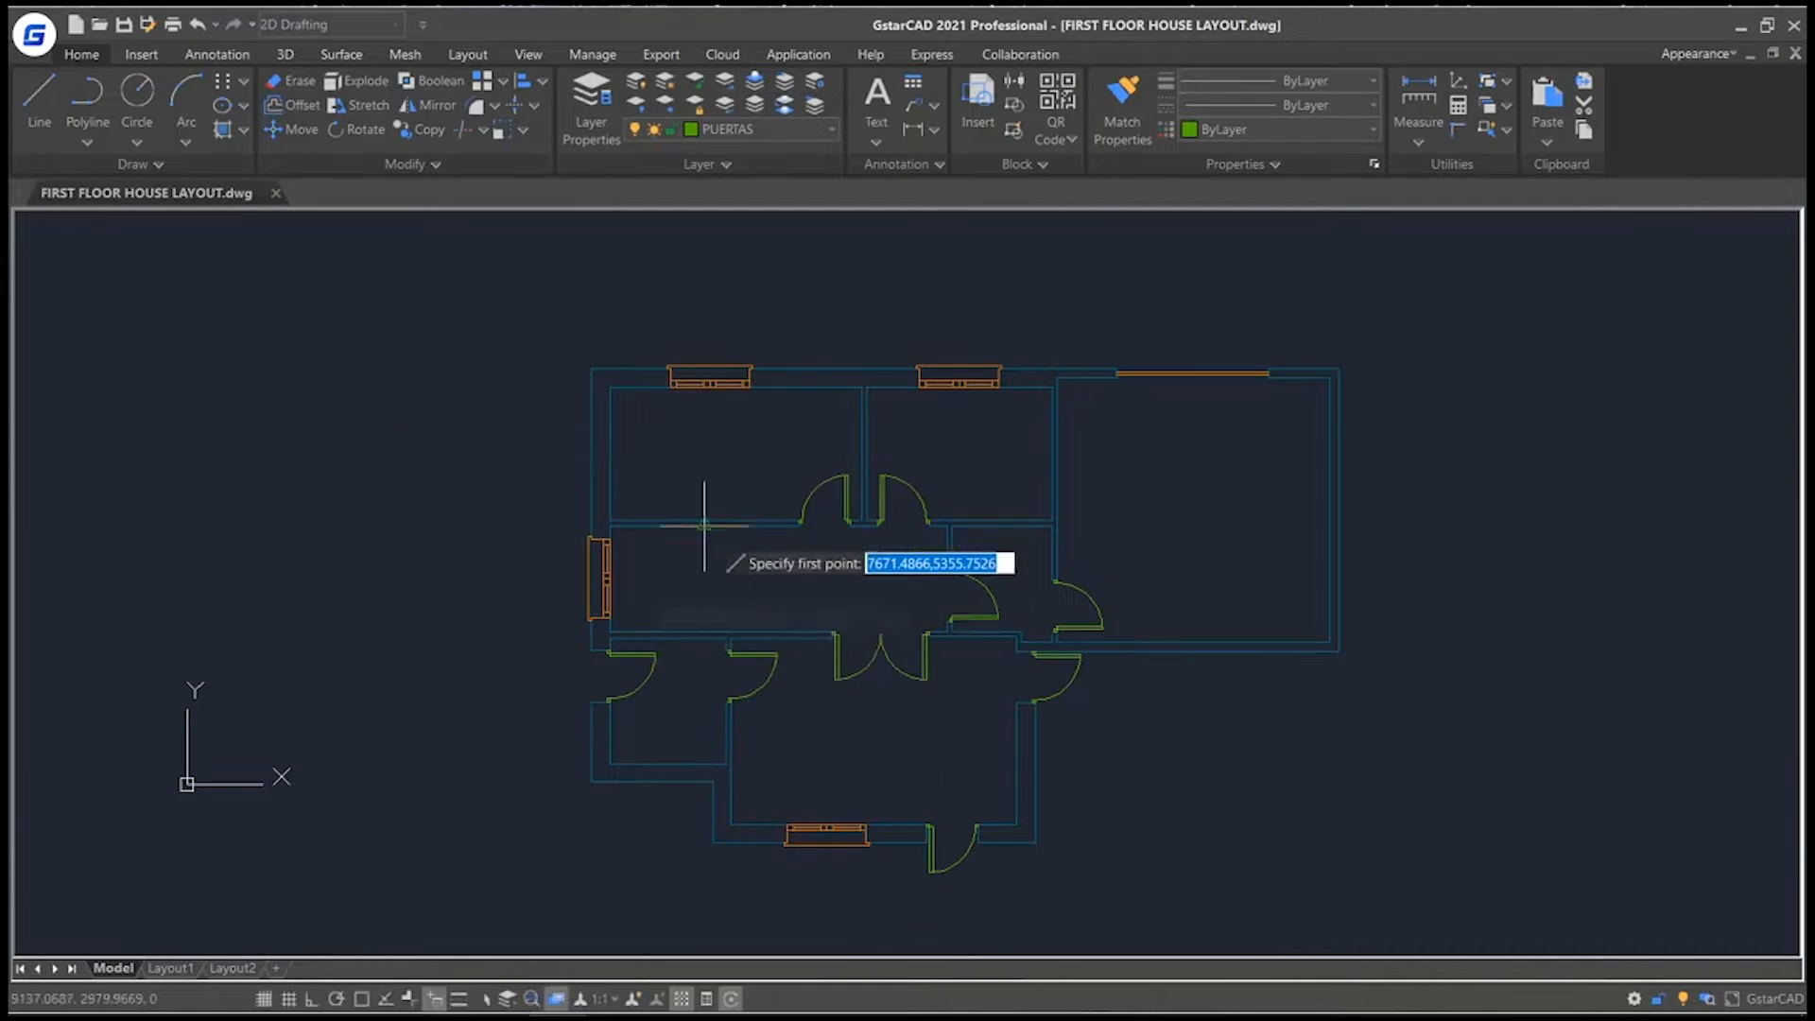
pyautogui.click(611, 454)
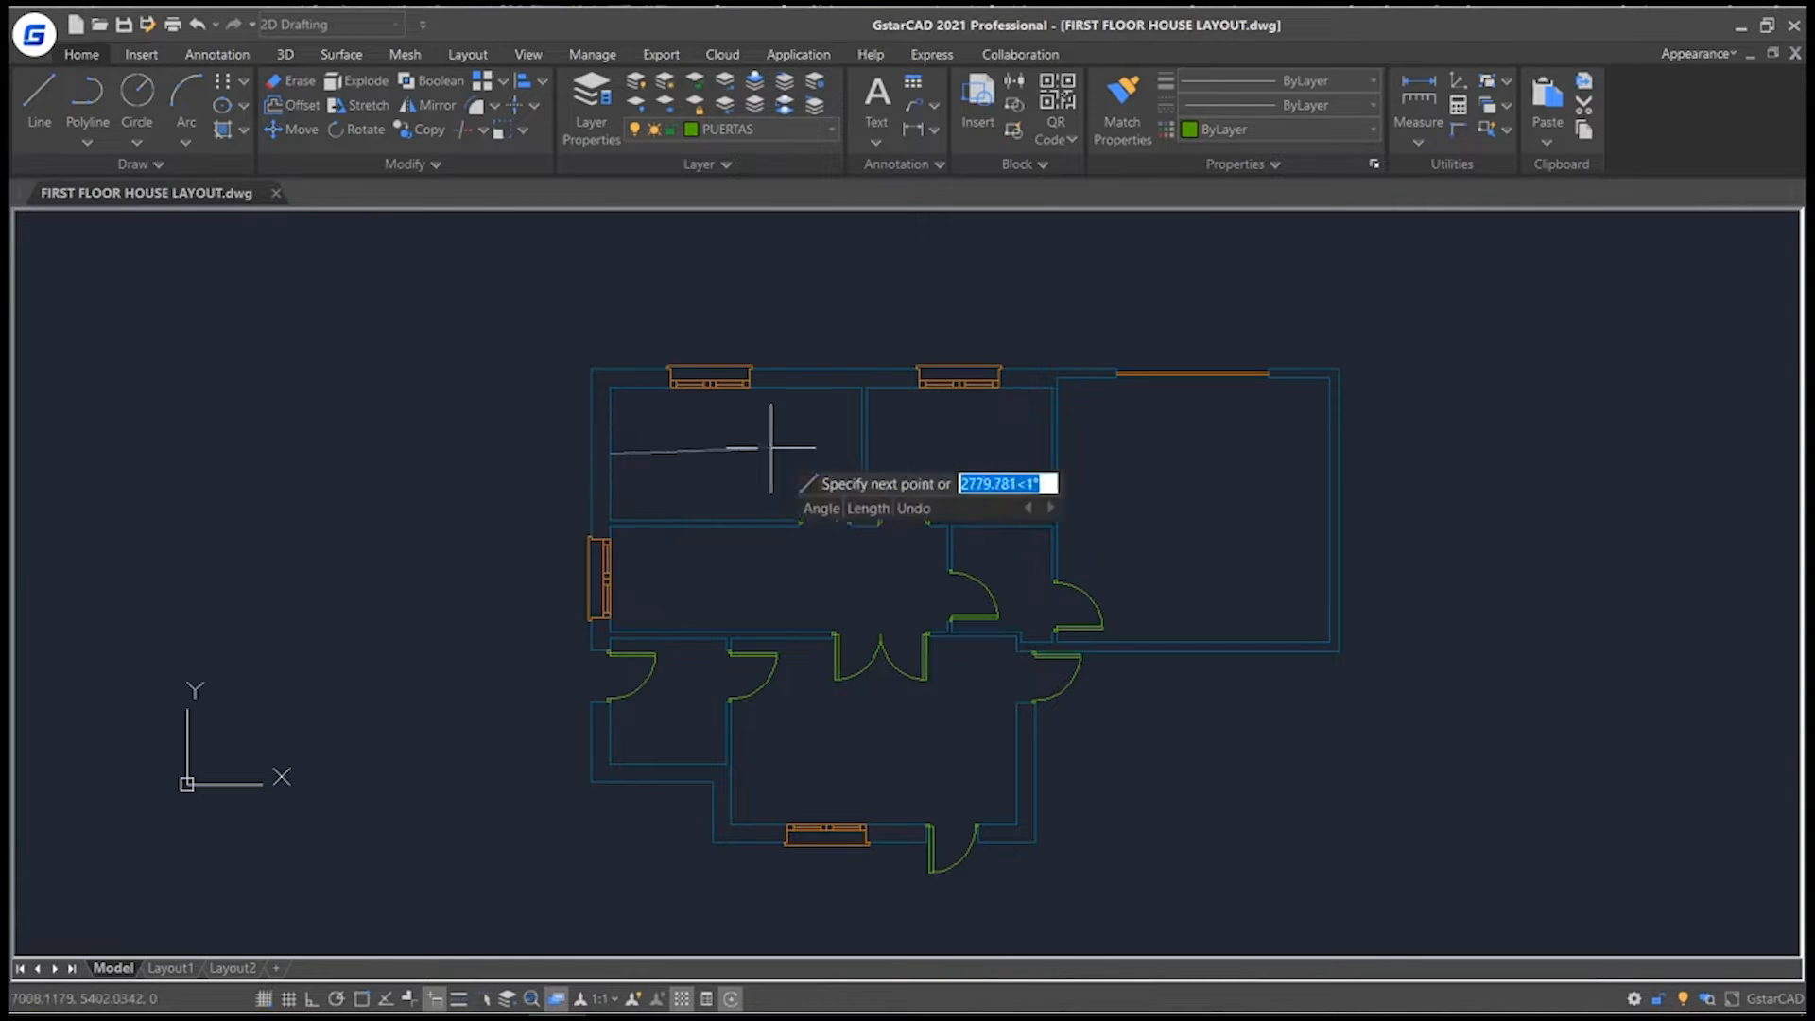
pyautogui.keyDown('shift'); pyautogui.rightClick(824, 458); pyautogui.keyUp('shift')
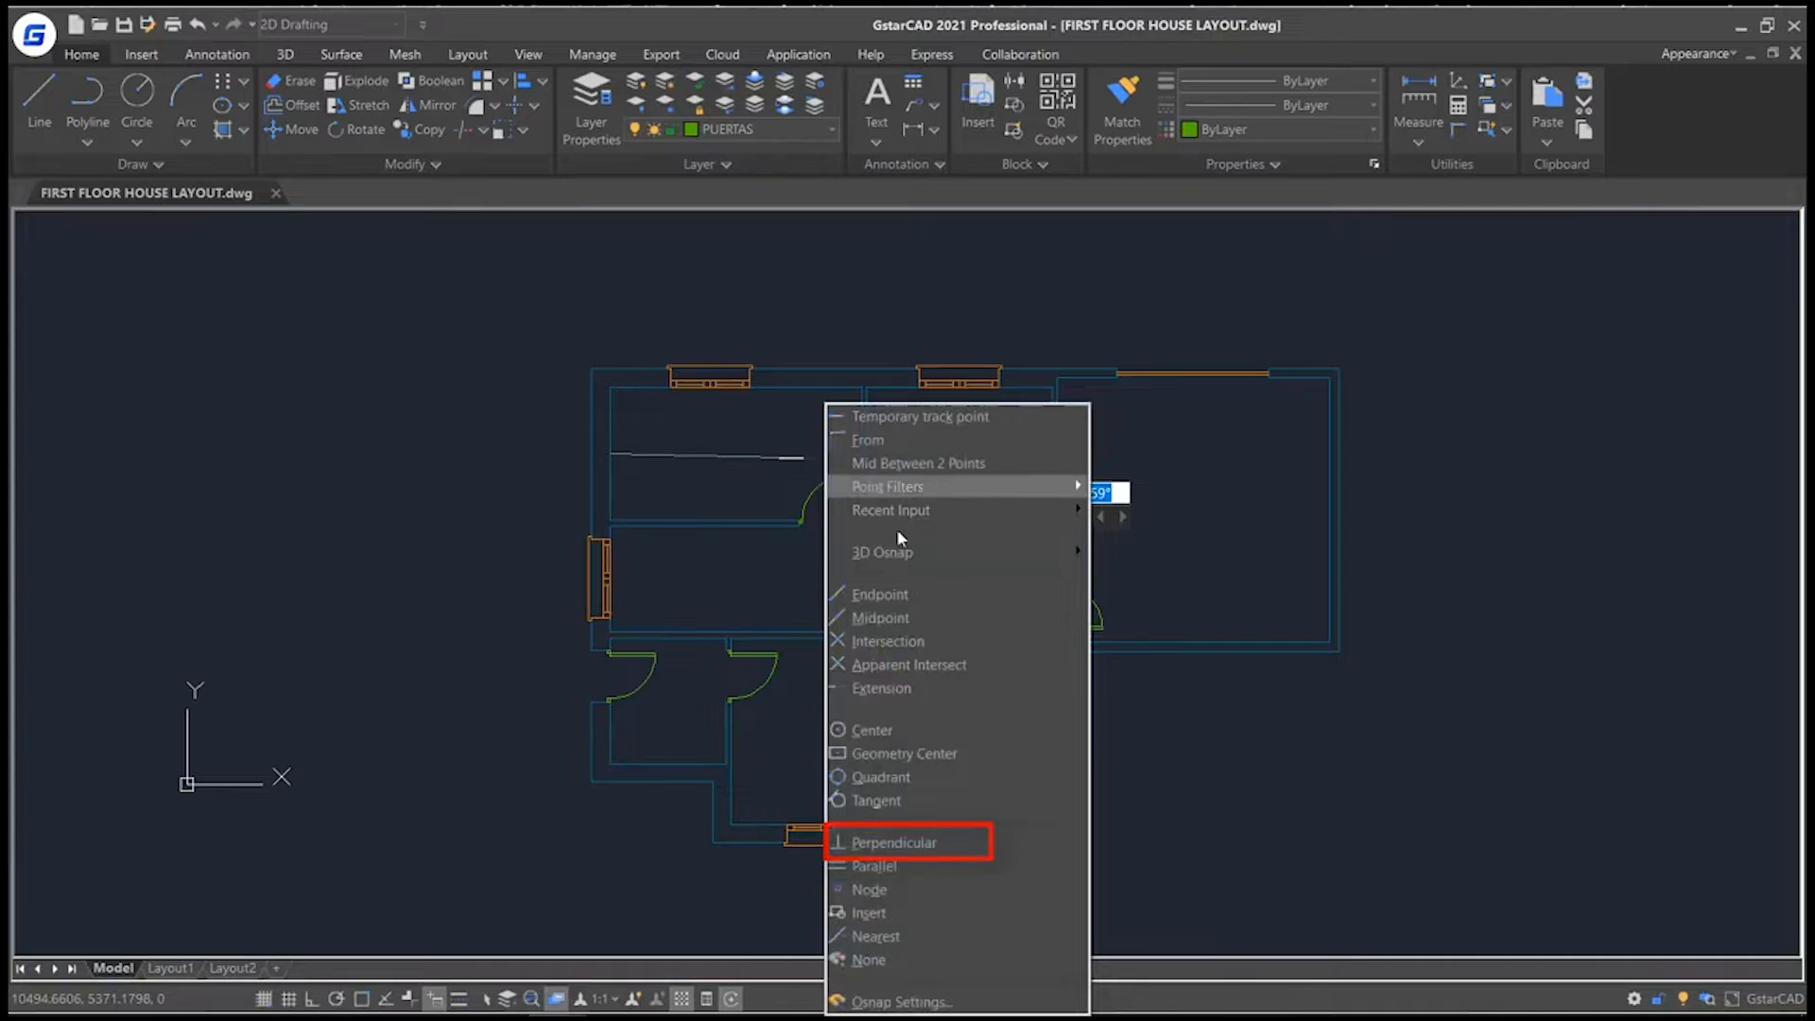
pyautogui.click(918, 847)
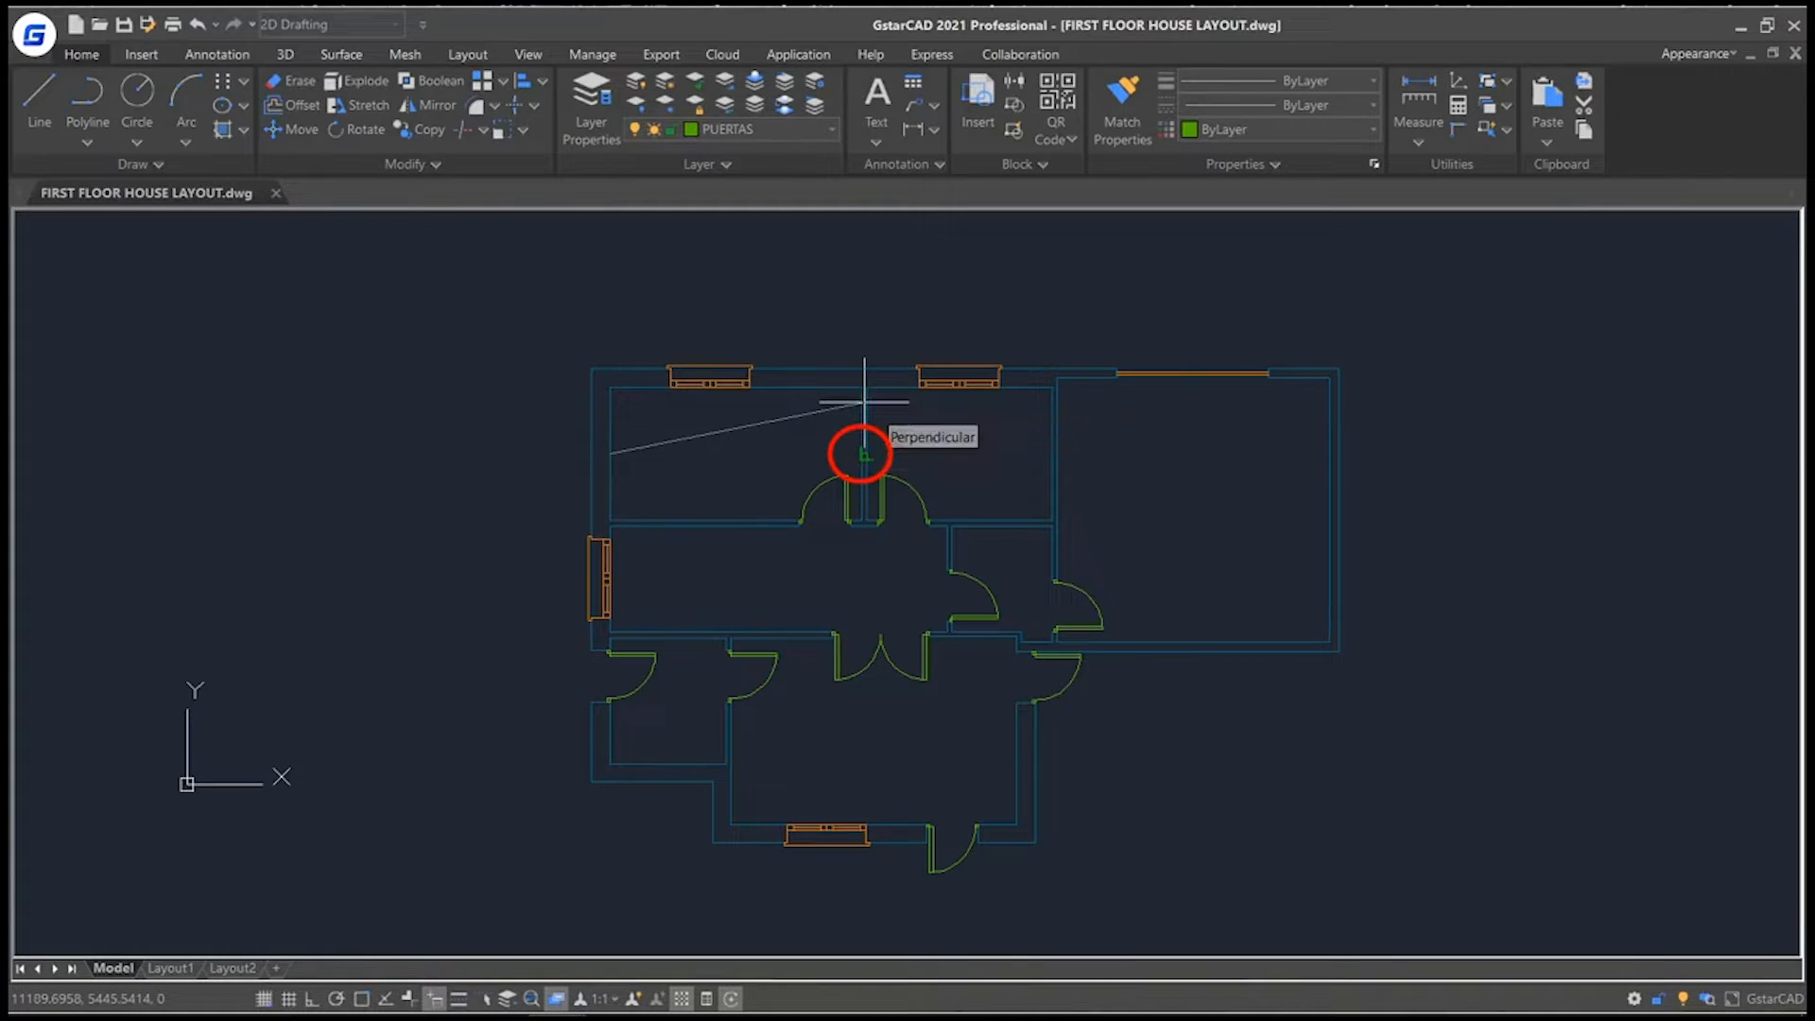
pyautogui.scroll(5, 864, 401)
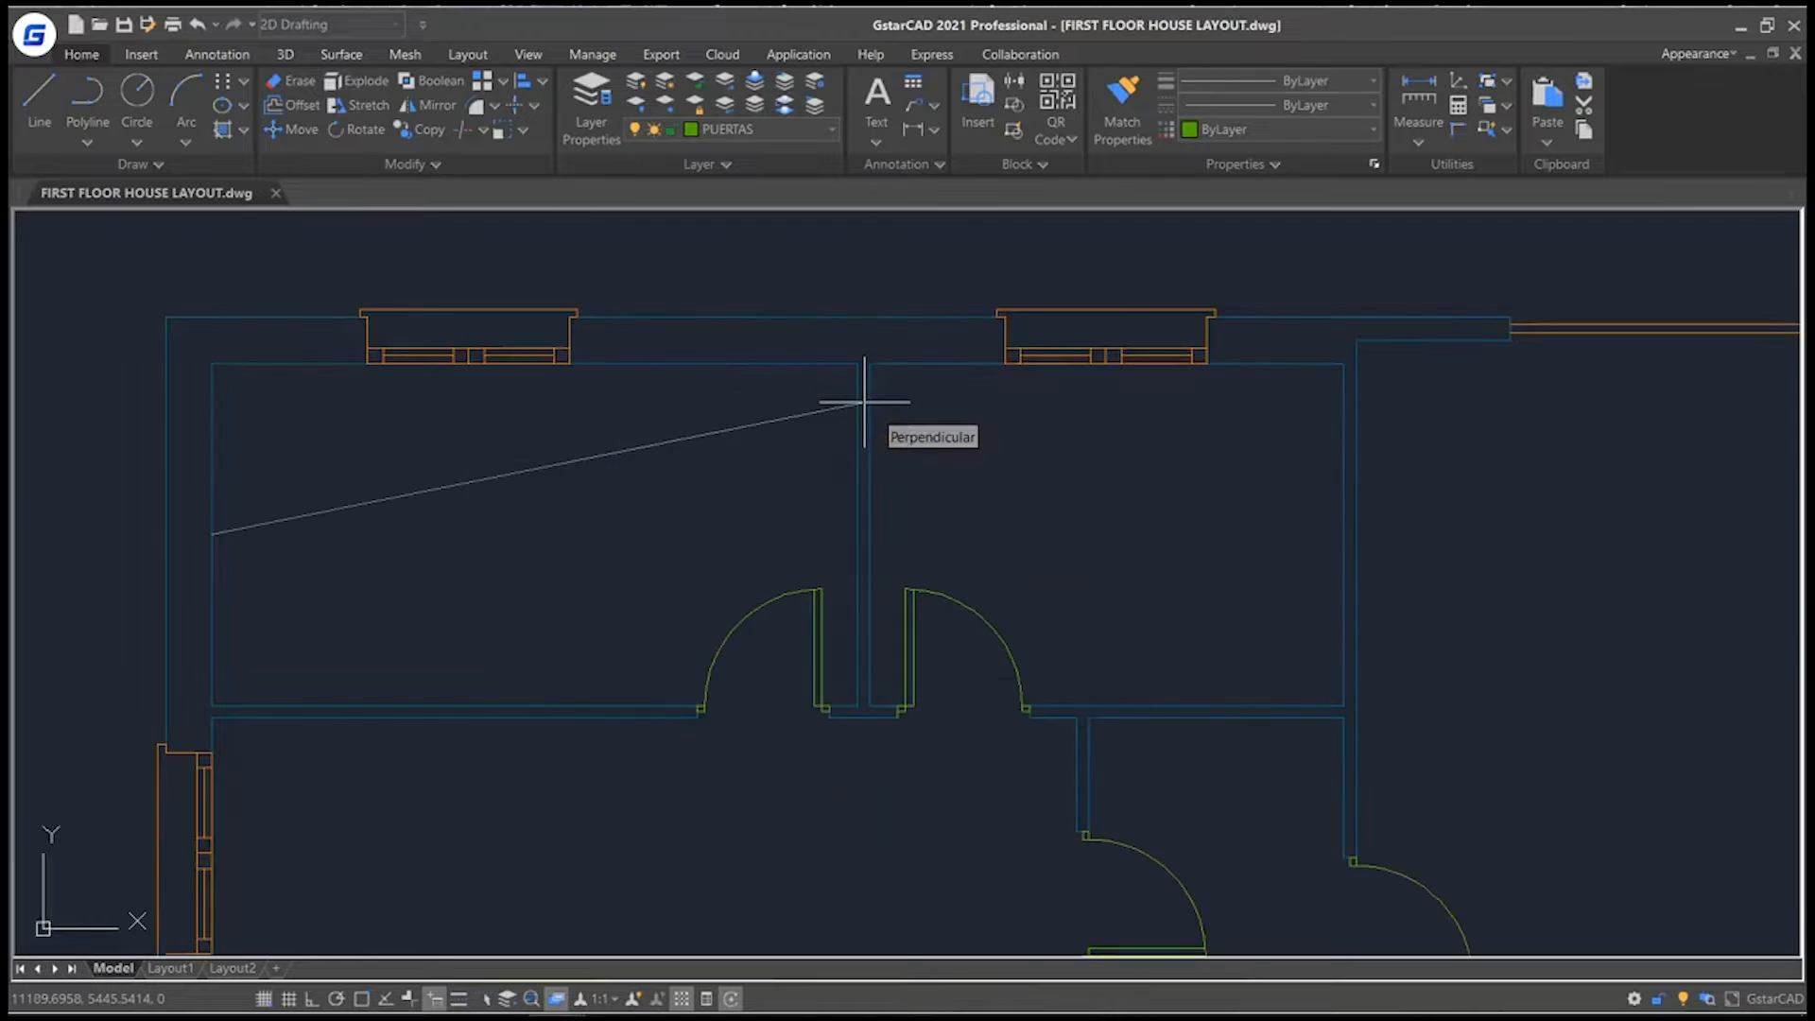
pyautogui.click(857, 530)
pyautogui.press('Escape')
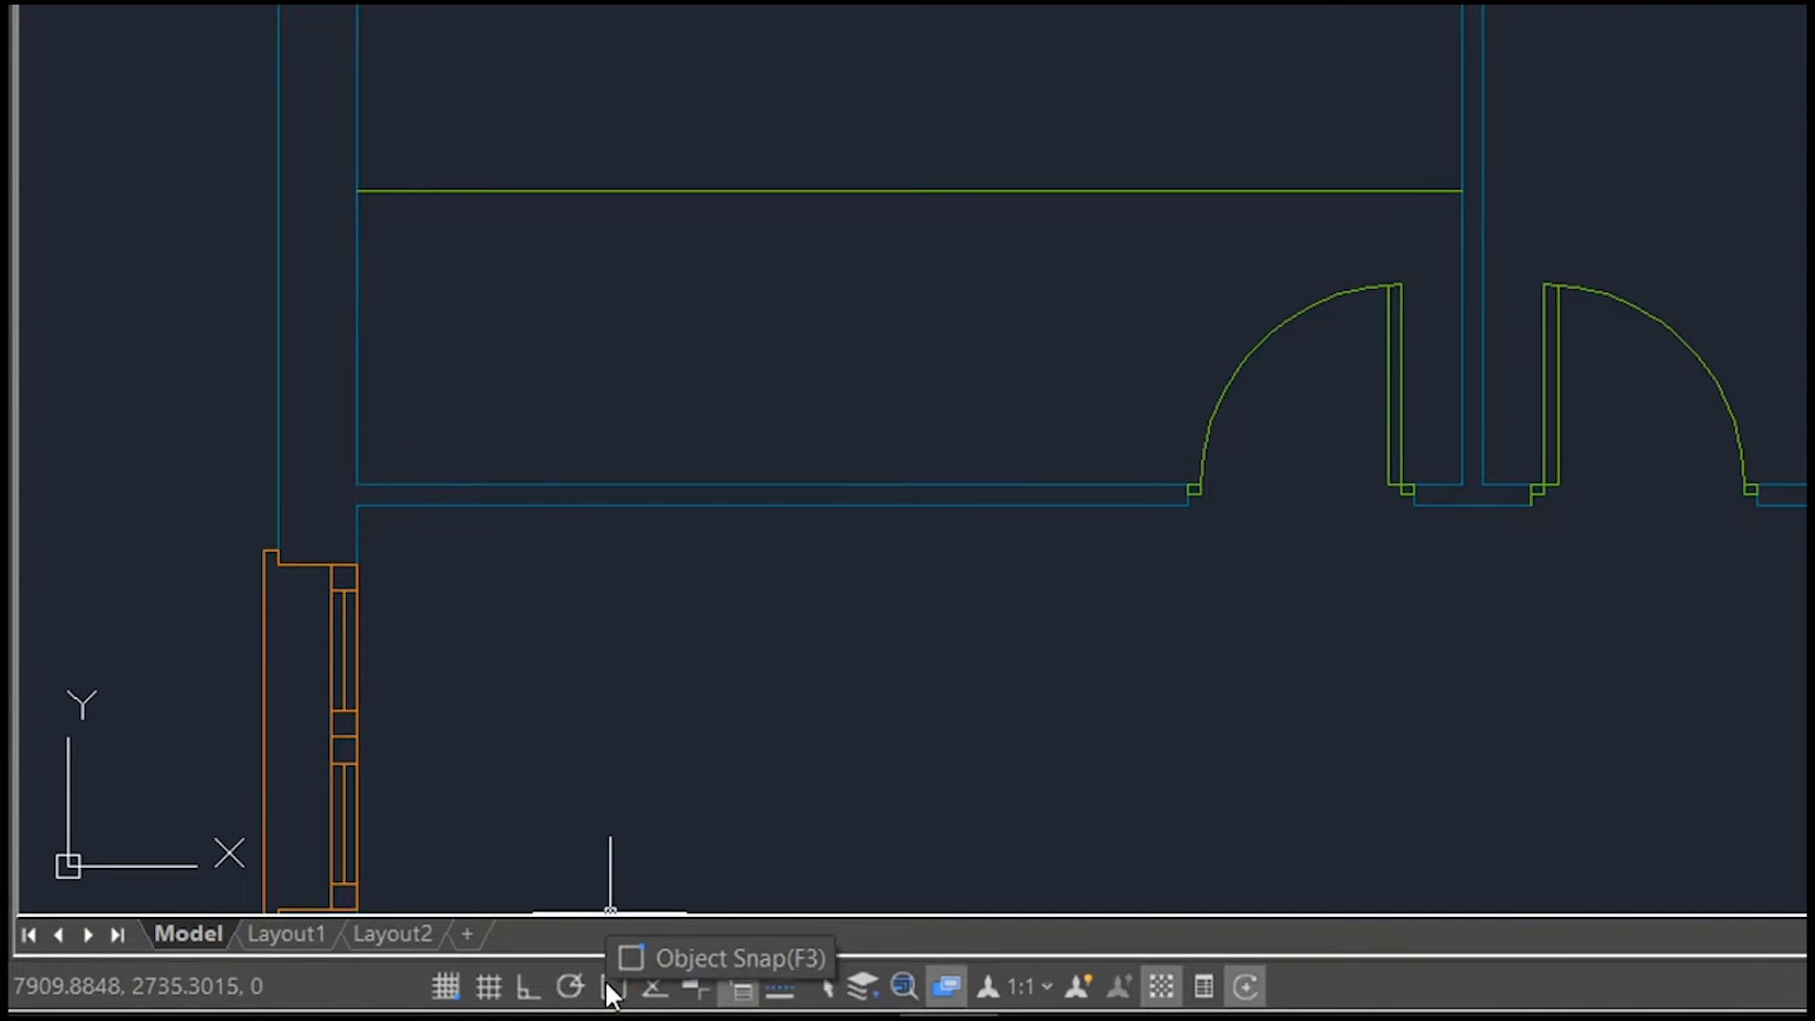
# Turn on running object snap with the Endpoint, Midpoint and Center modes in the drafting settings.
pyautogui.rightClick(607, 983)
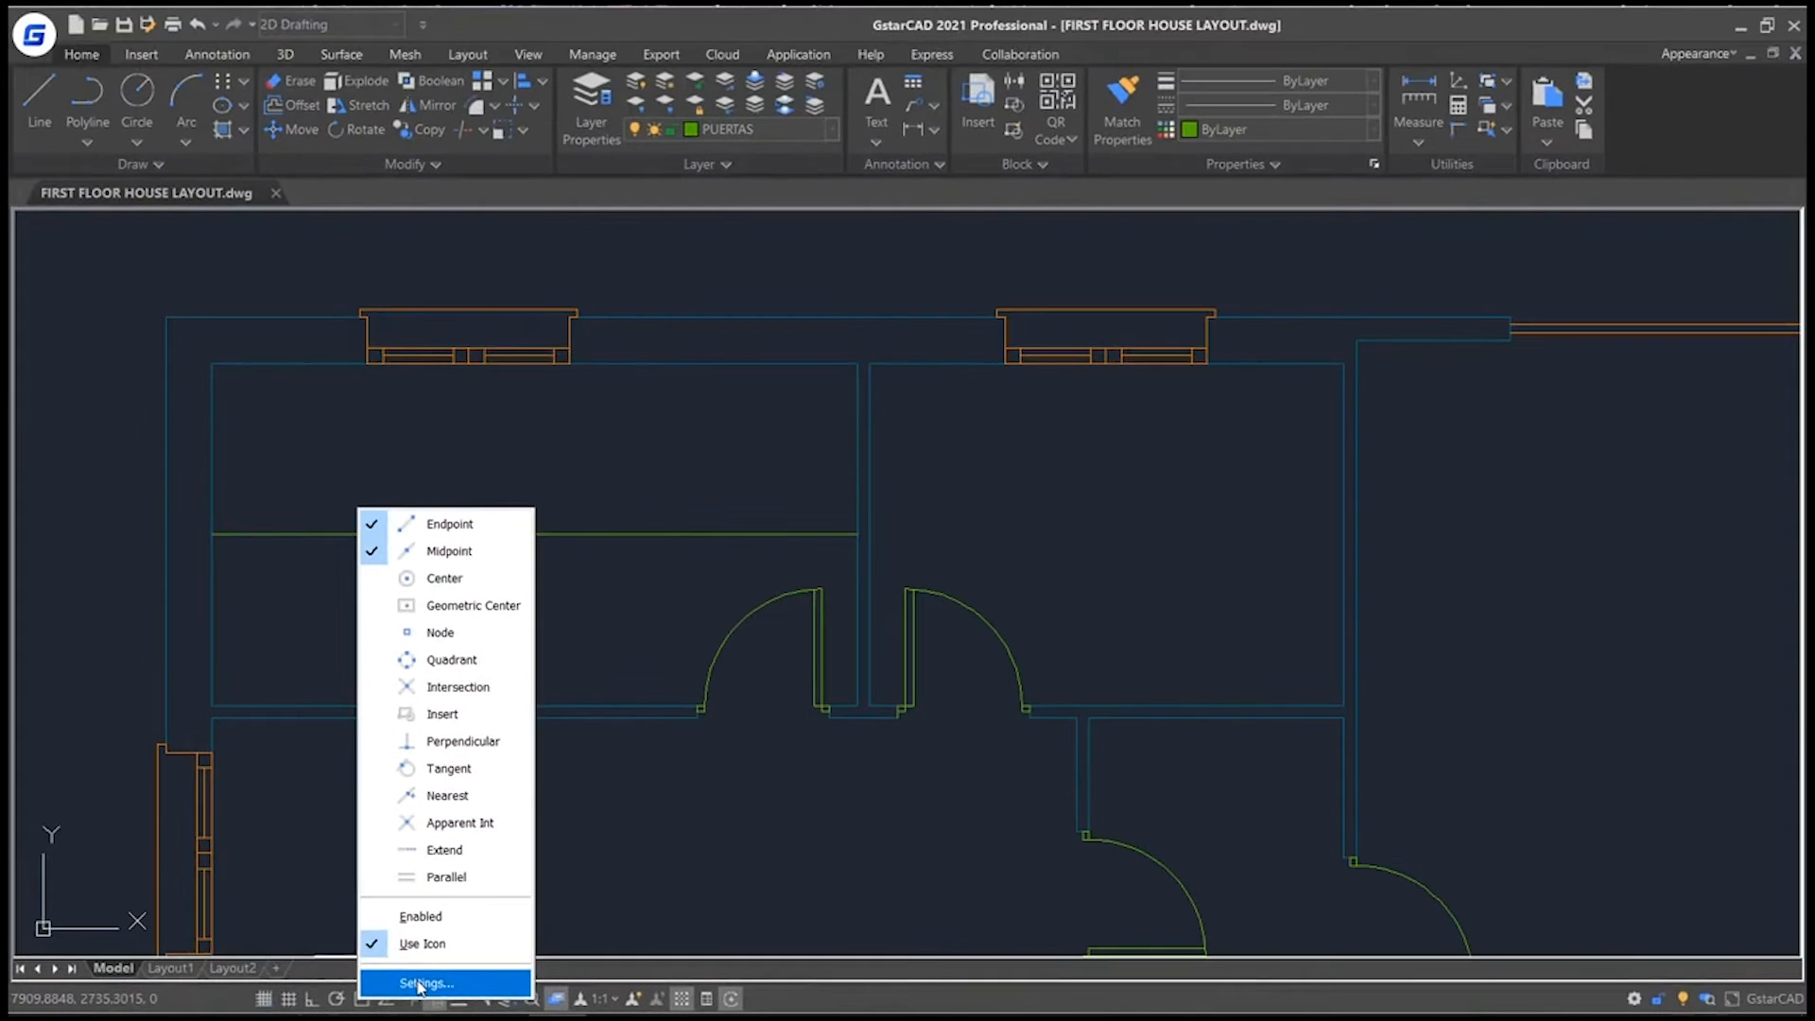
pyautogui.click(420, 984)
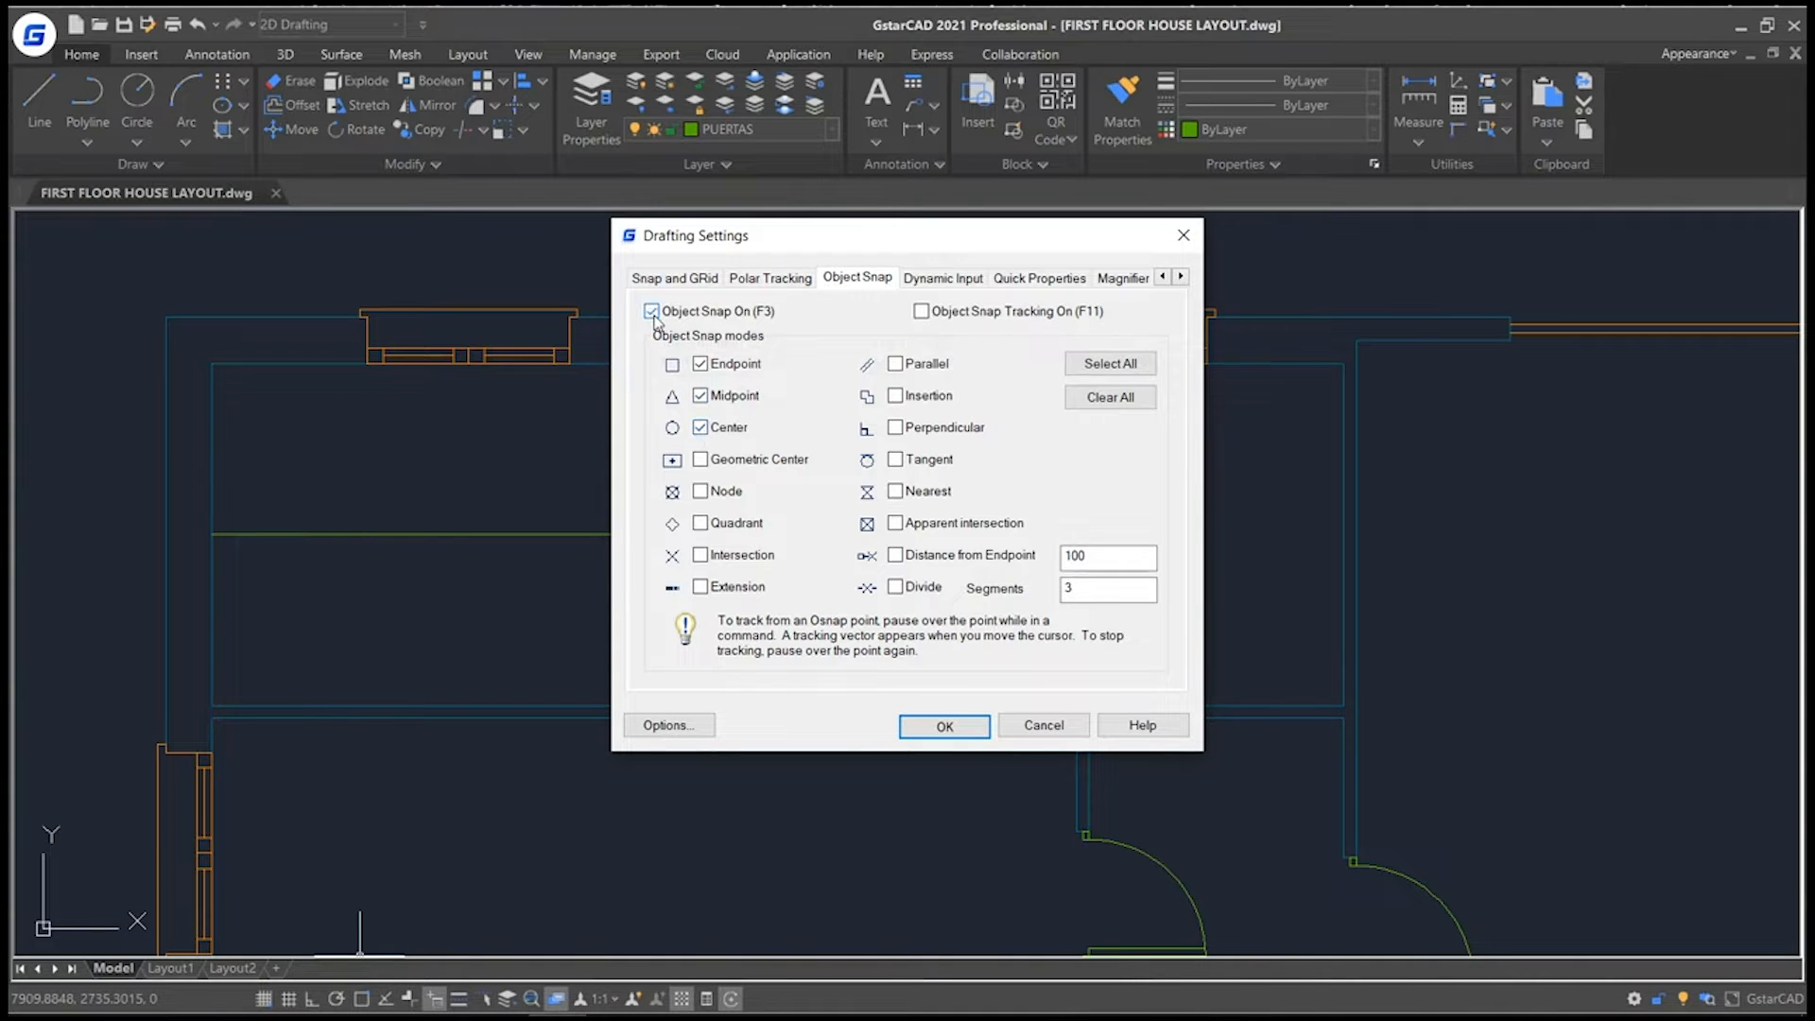
pyautogui.click(943, 726)
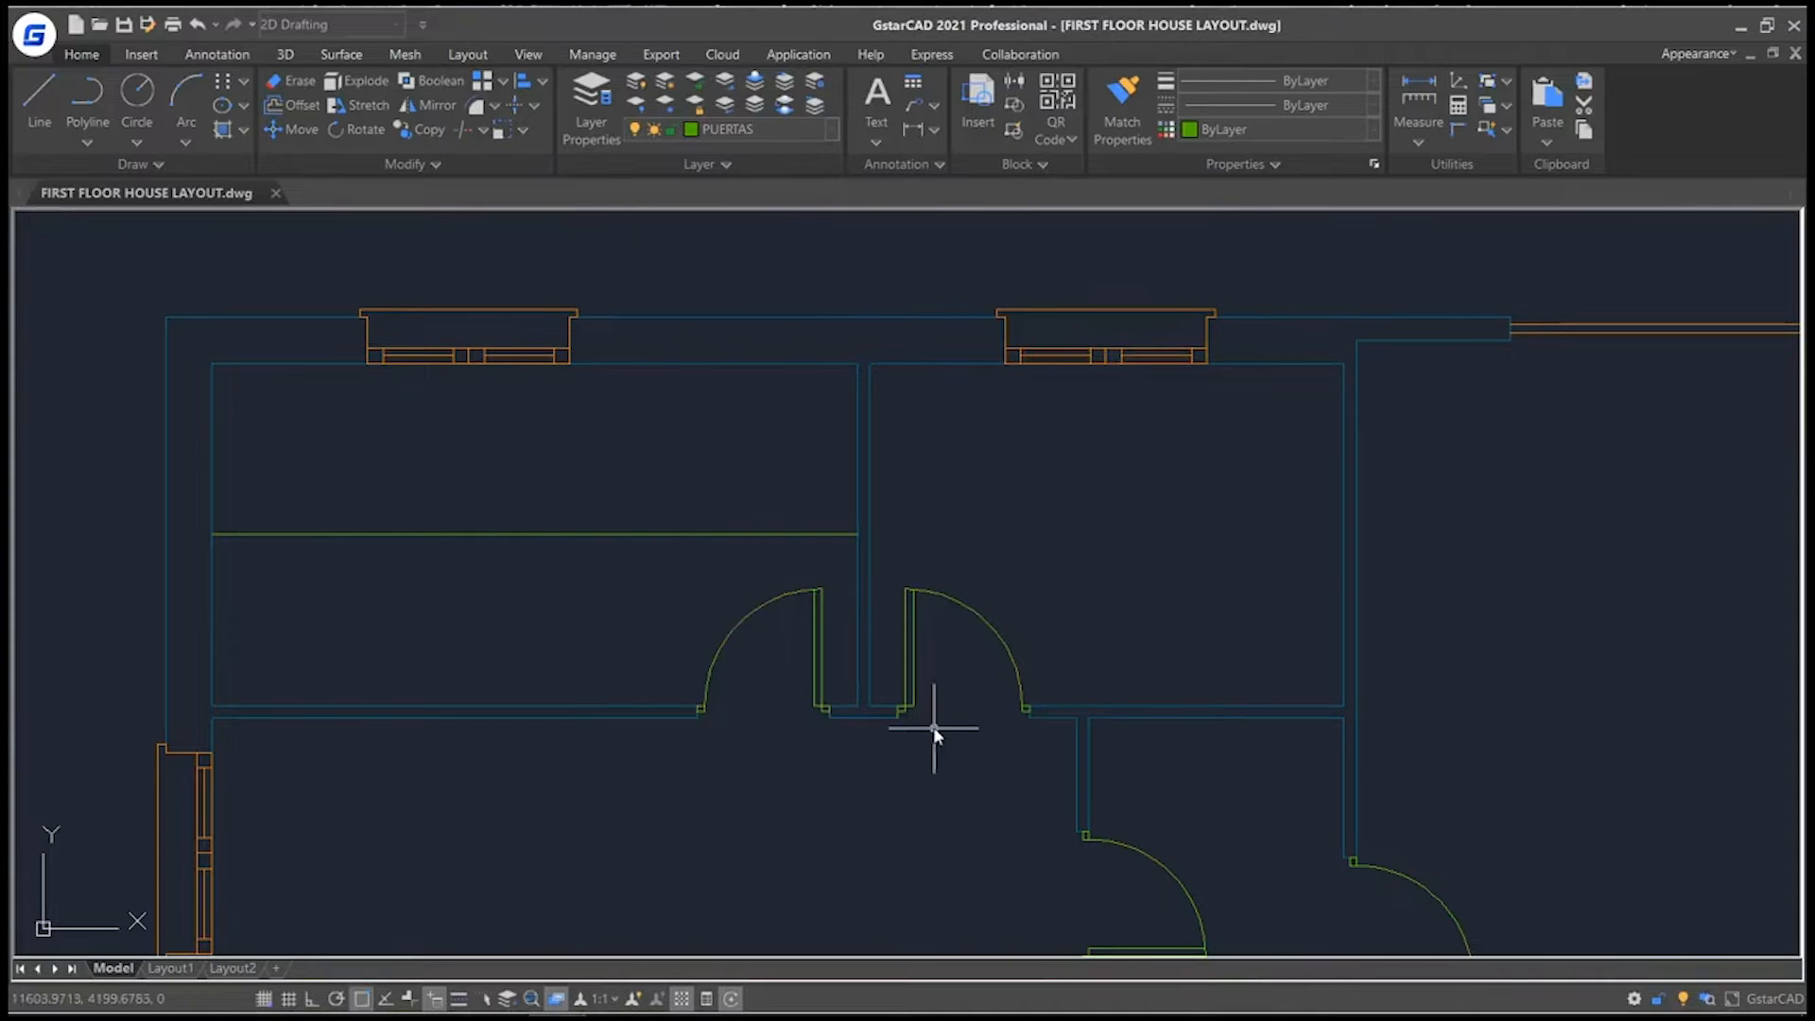
# Draw a circle inside the large upper-right room, below its wide window.
pyautogui.scroll(-5, 934, 732)
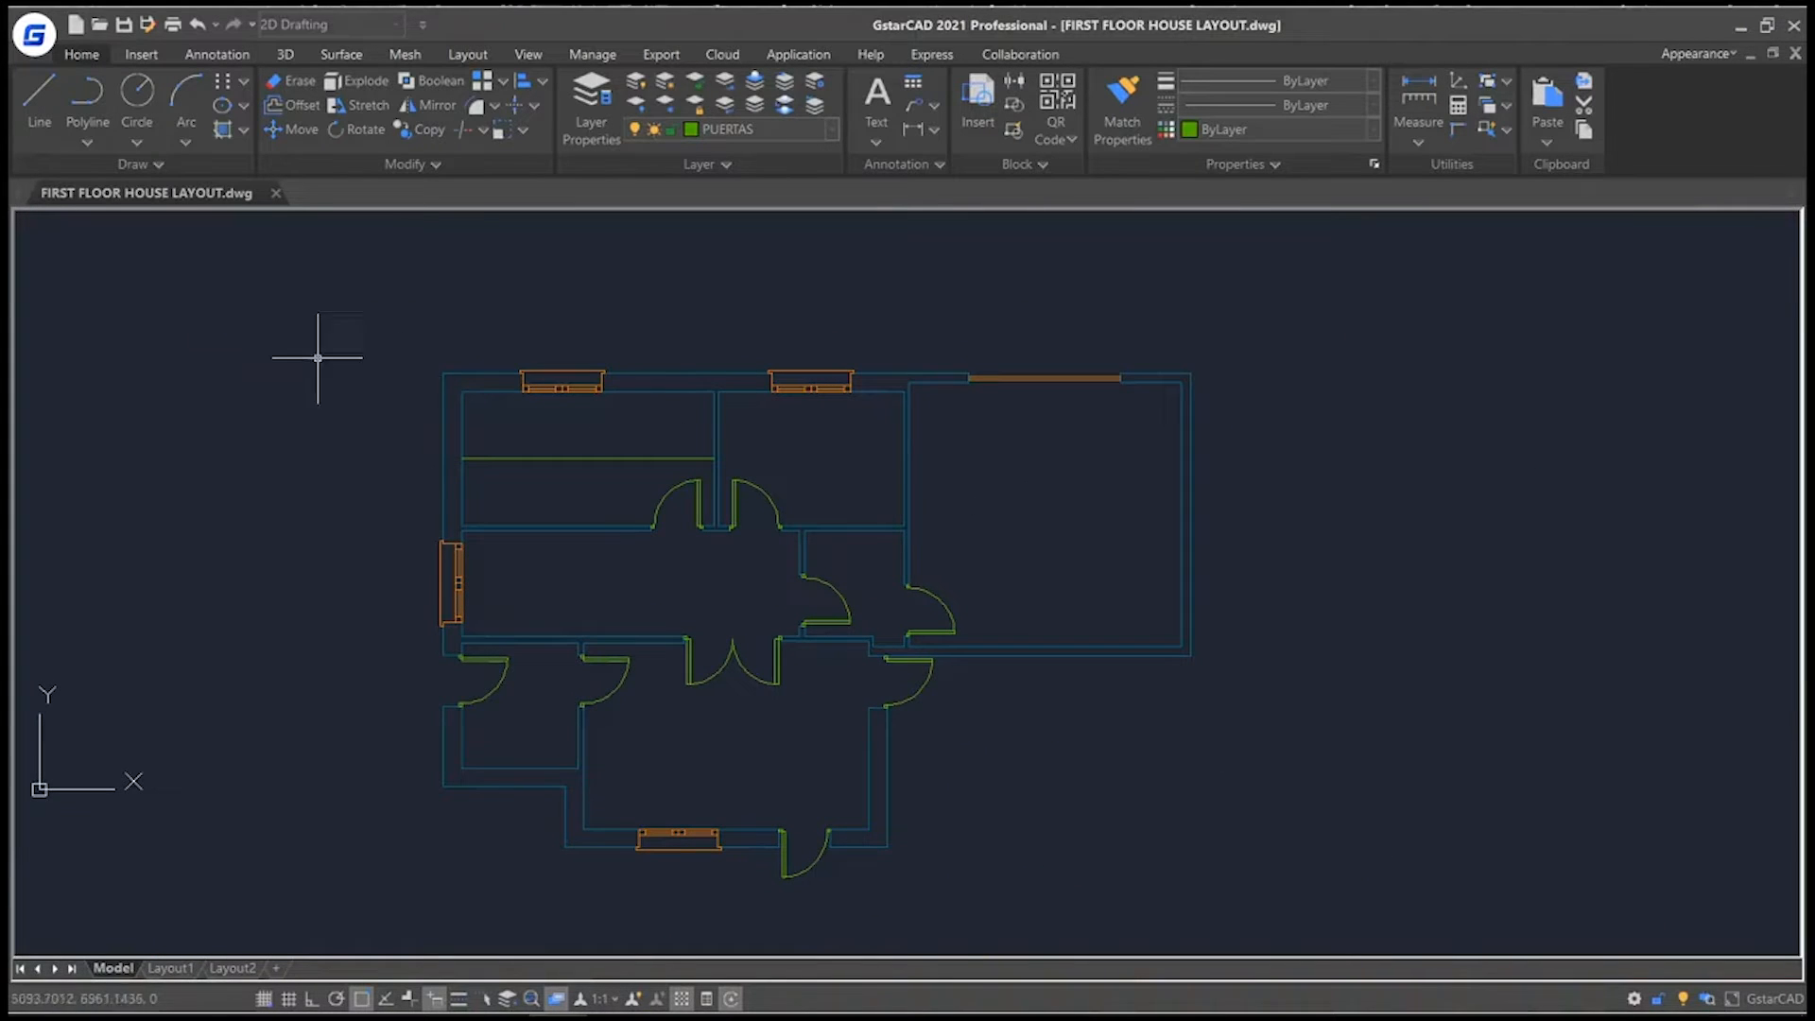
pyautogui.click(142, 104)
pyautogui.click(1043, 479)
pyautogui.click(1095, 479)
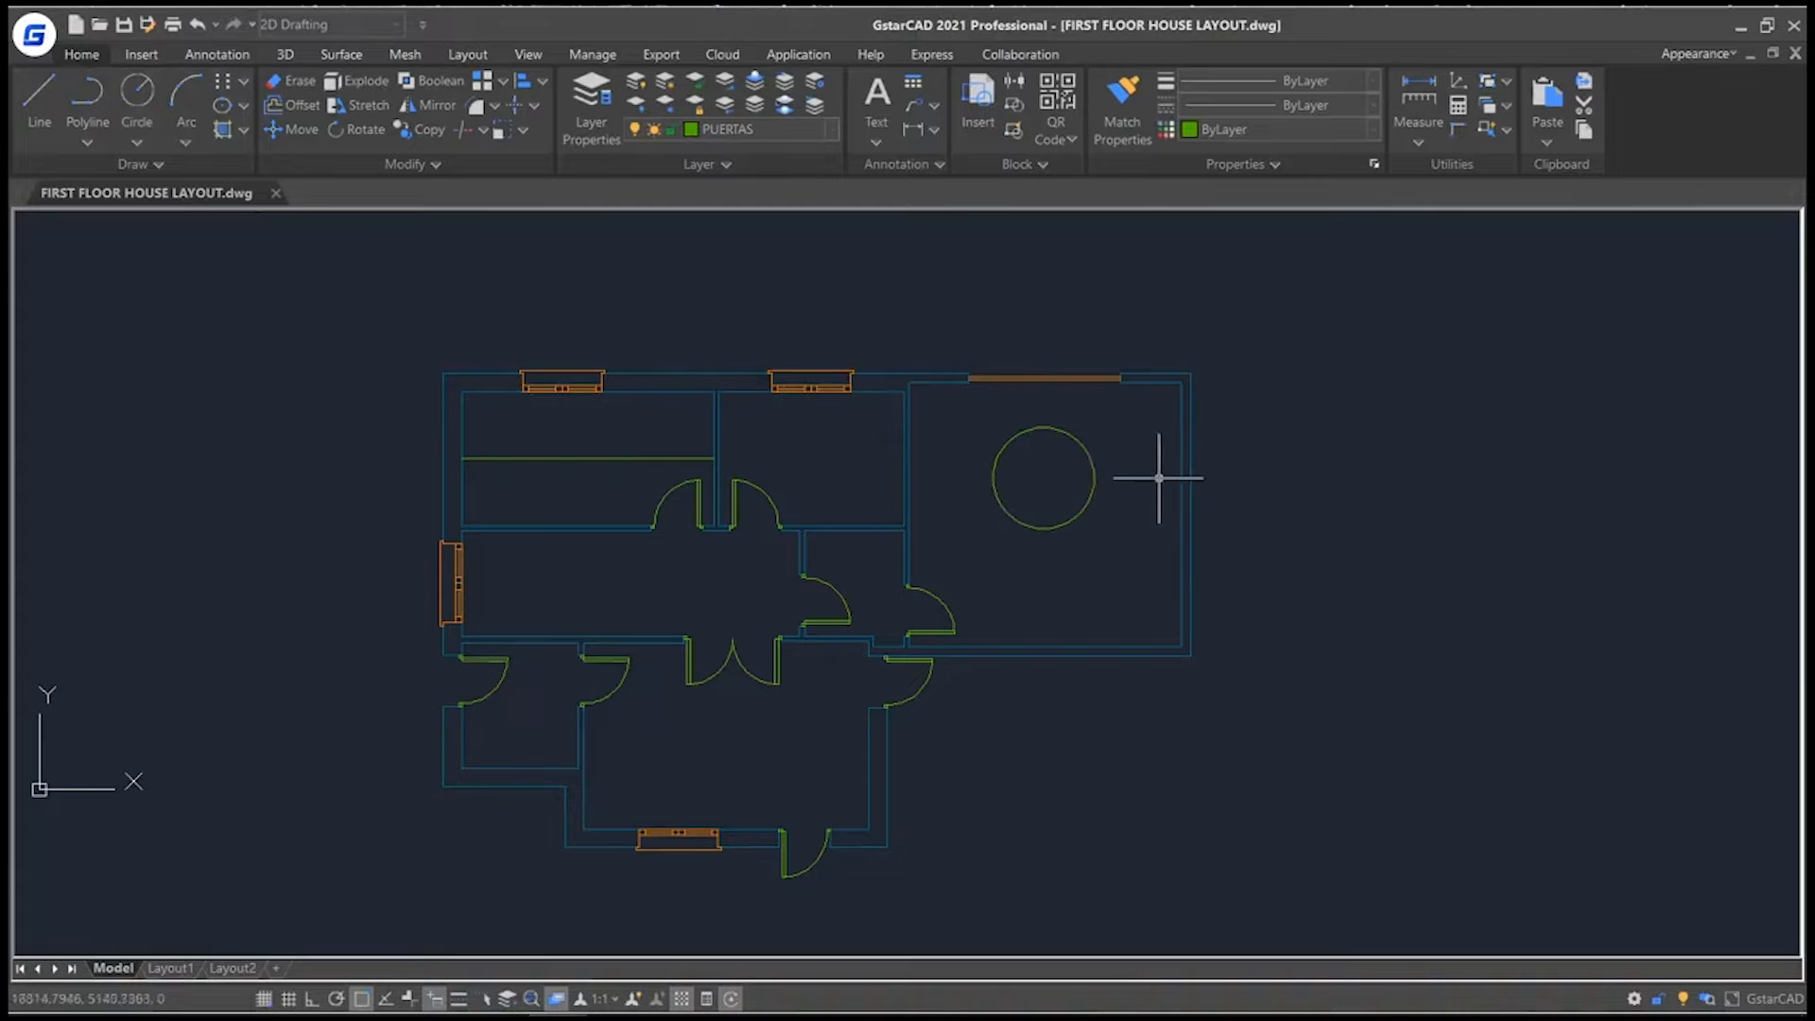
# Draw a line from the left endpoint of the large room's window to the circle's center.
pyautogui.click(39, 94)
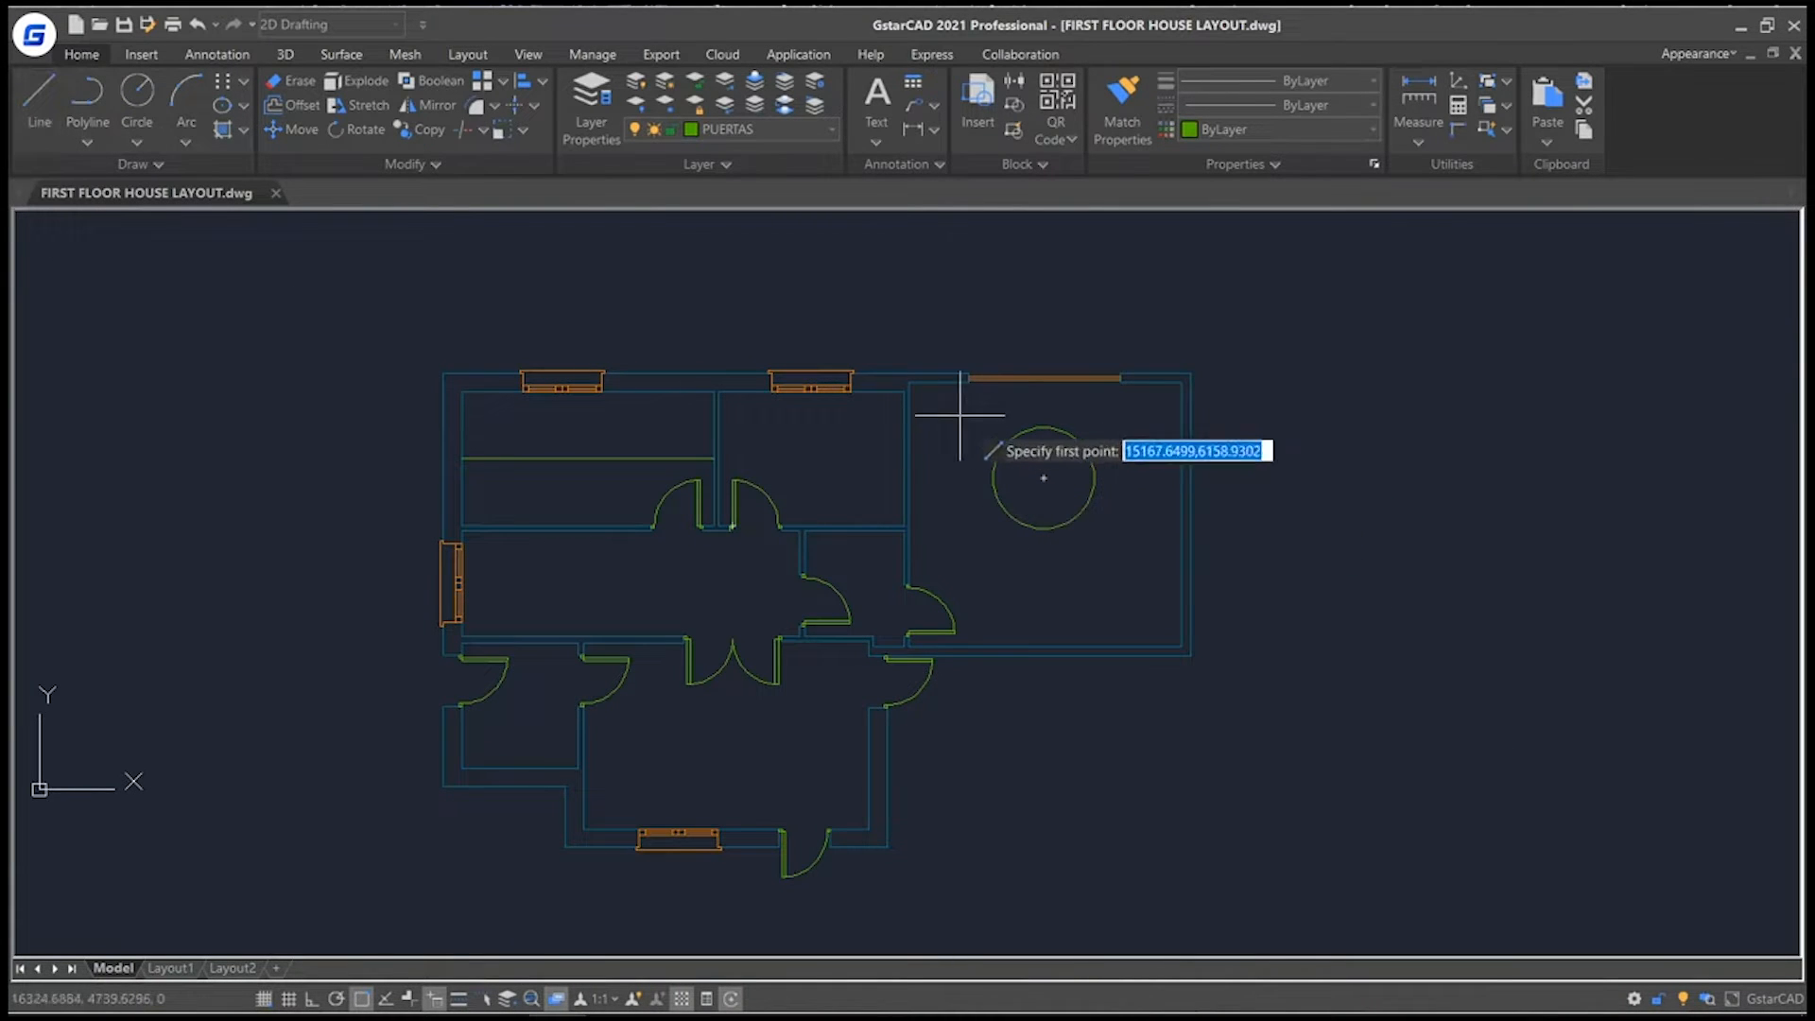
pyautogui.scroll(4, 969, 392)
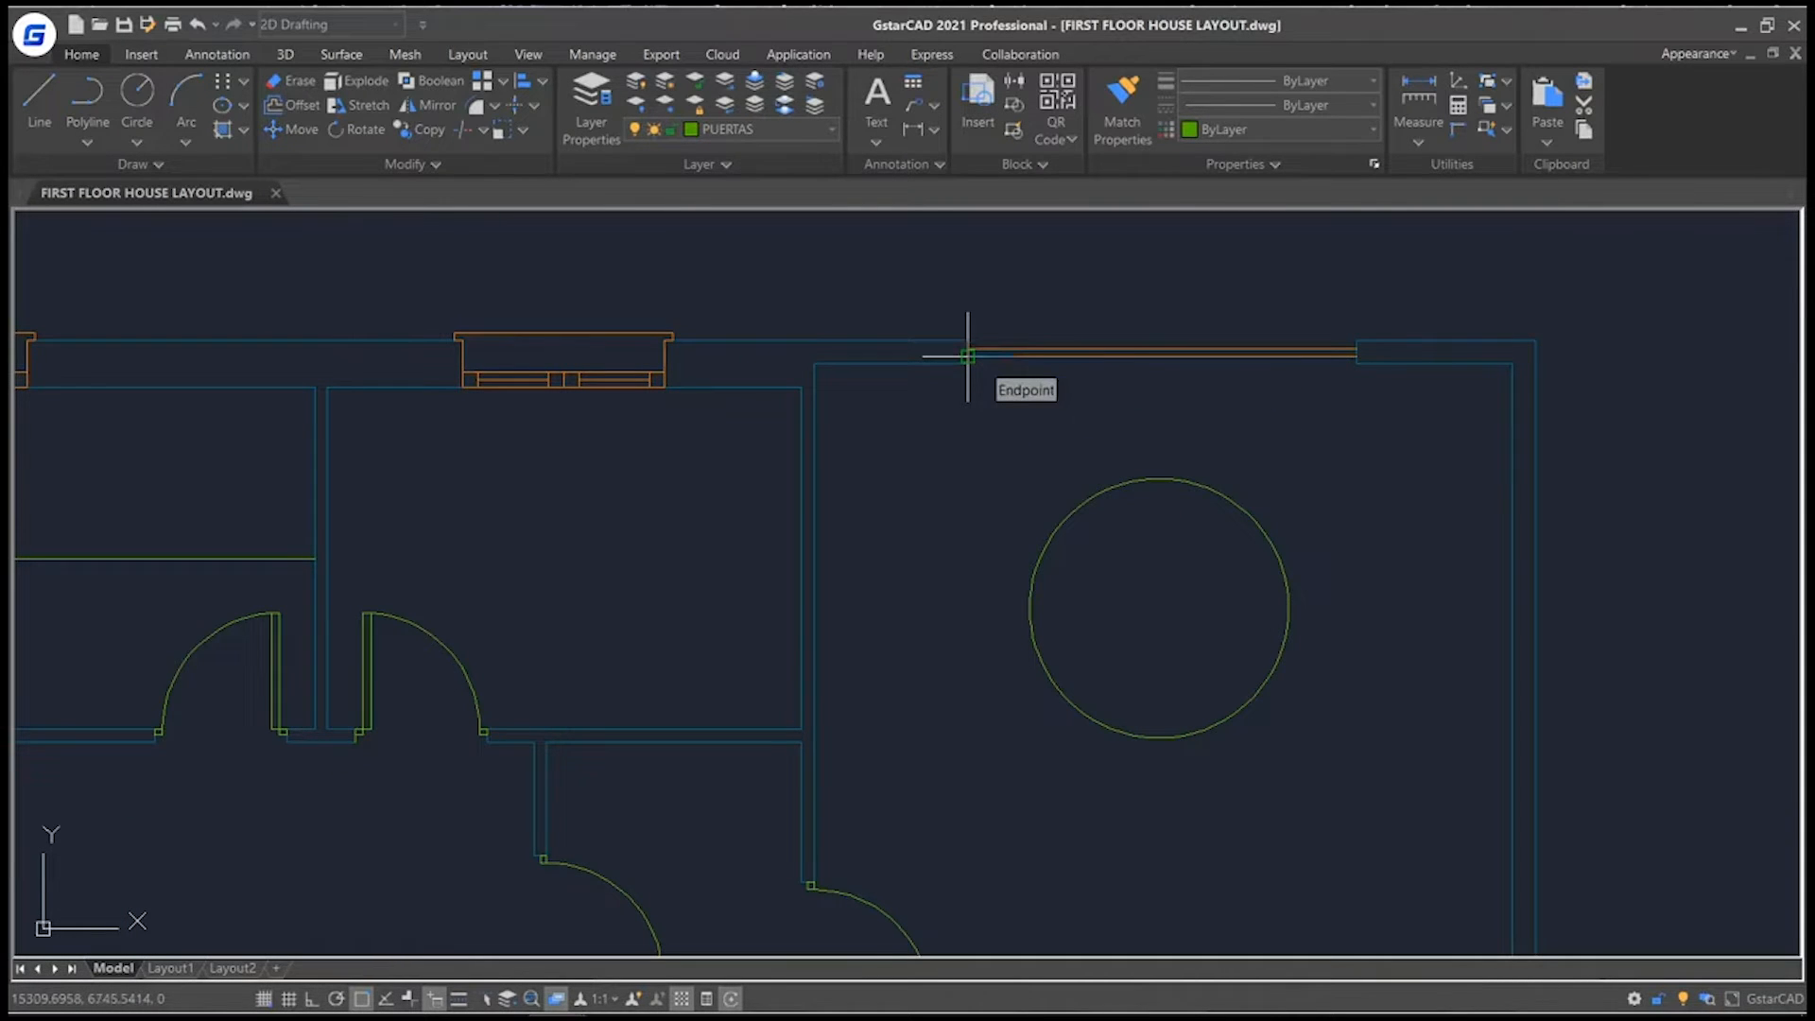
pyautogui.click(967, 356)
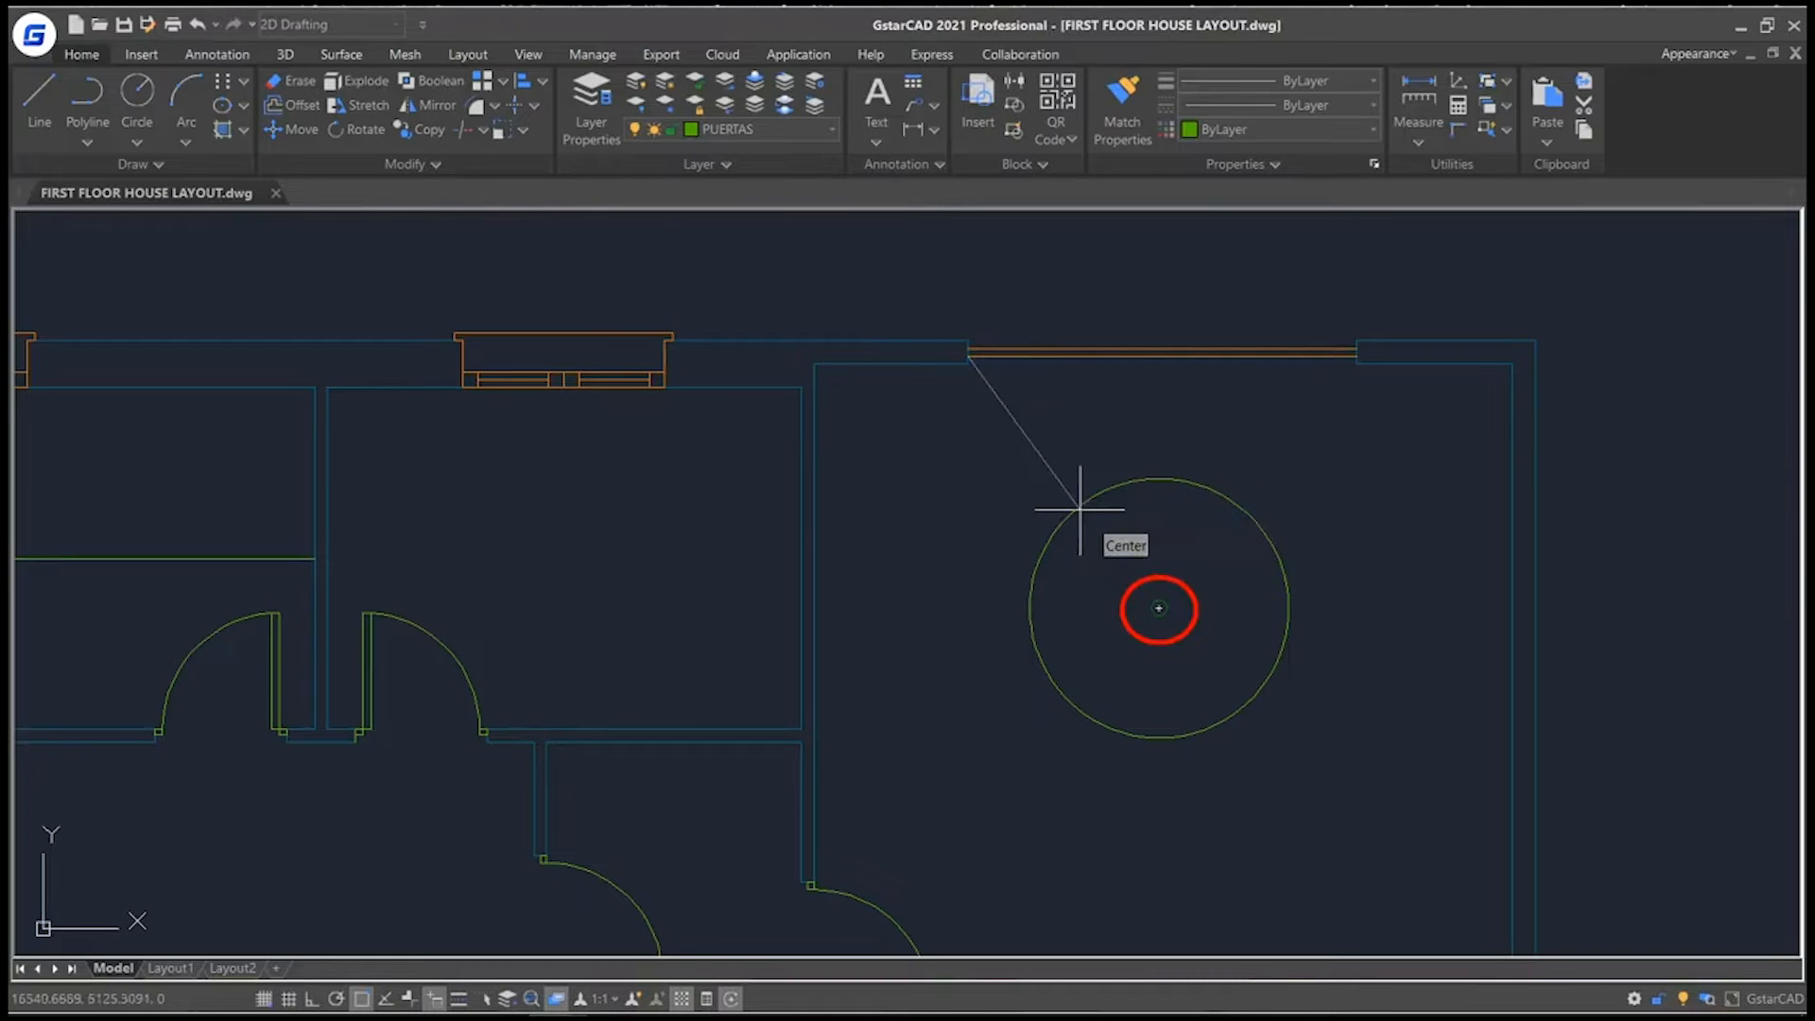
pyautogui.click(1160, 607)
pyautogui.press('Return')
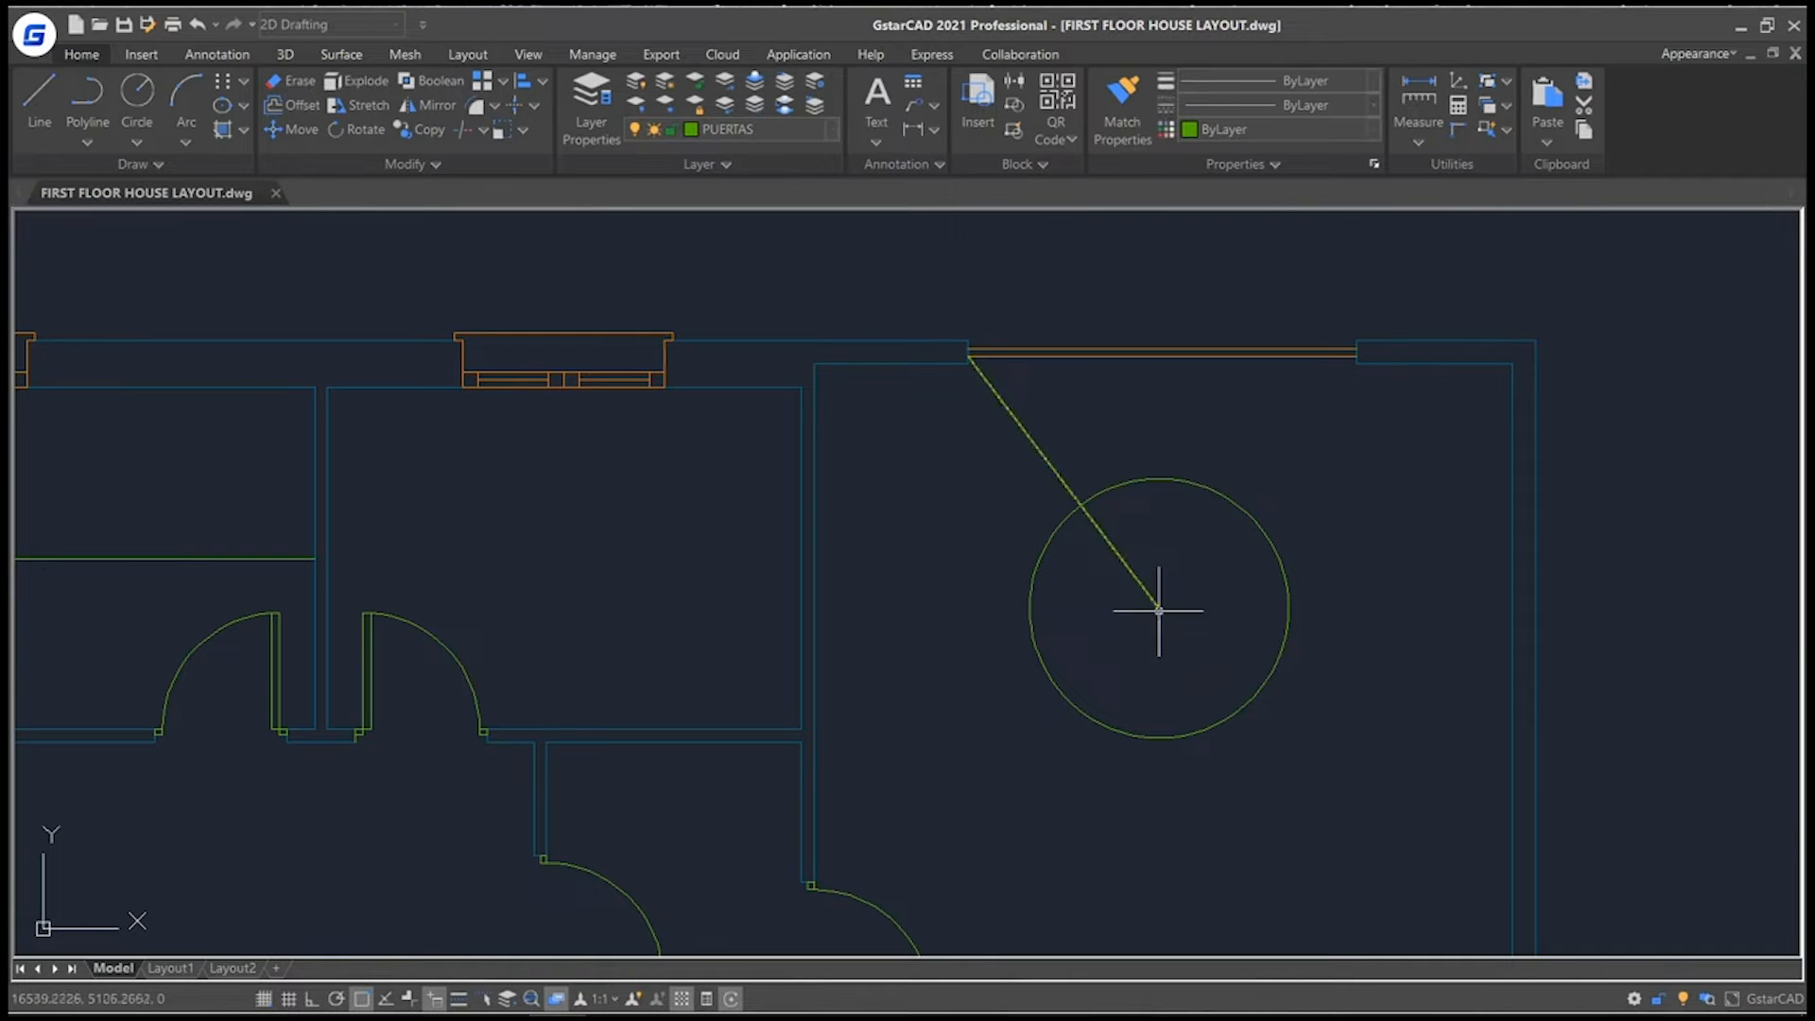
# Enable the Quadrant snap and draw a line from the circle's bottom quadrant perpendicular to the room's right inner wall.
pyautogui.rightClick(360, 999)
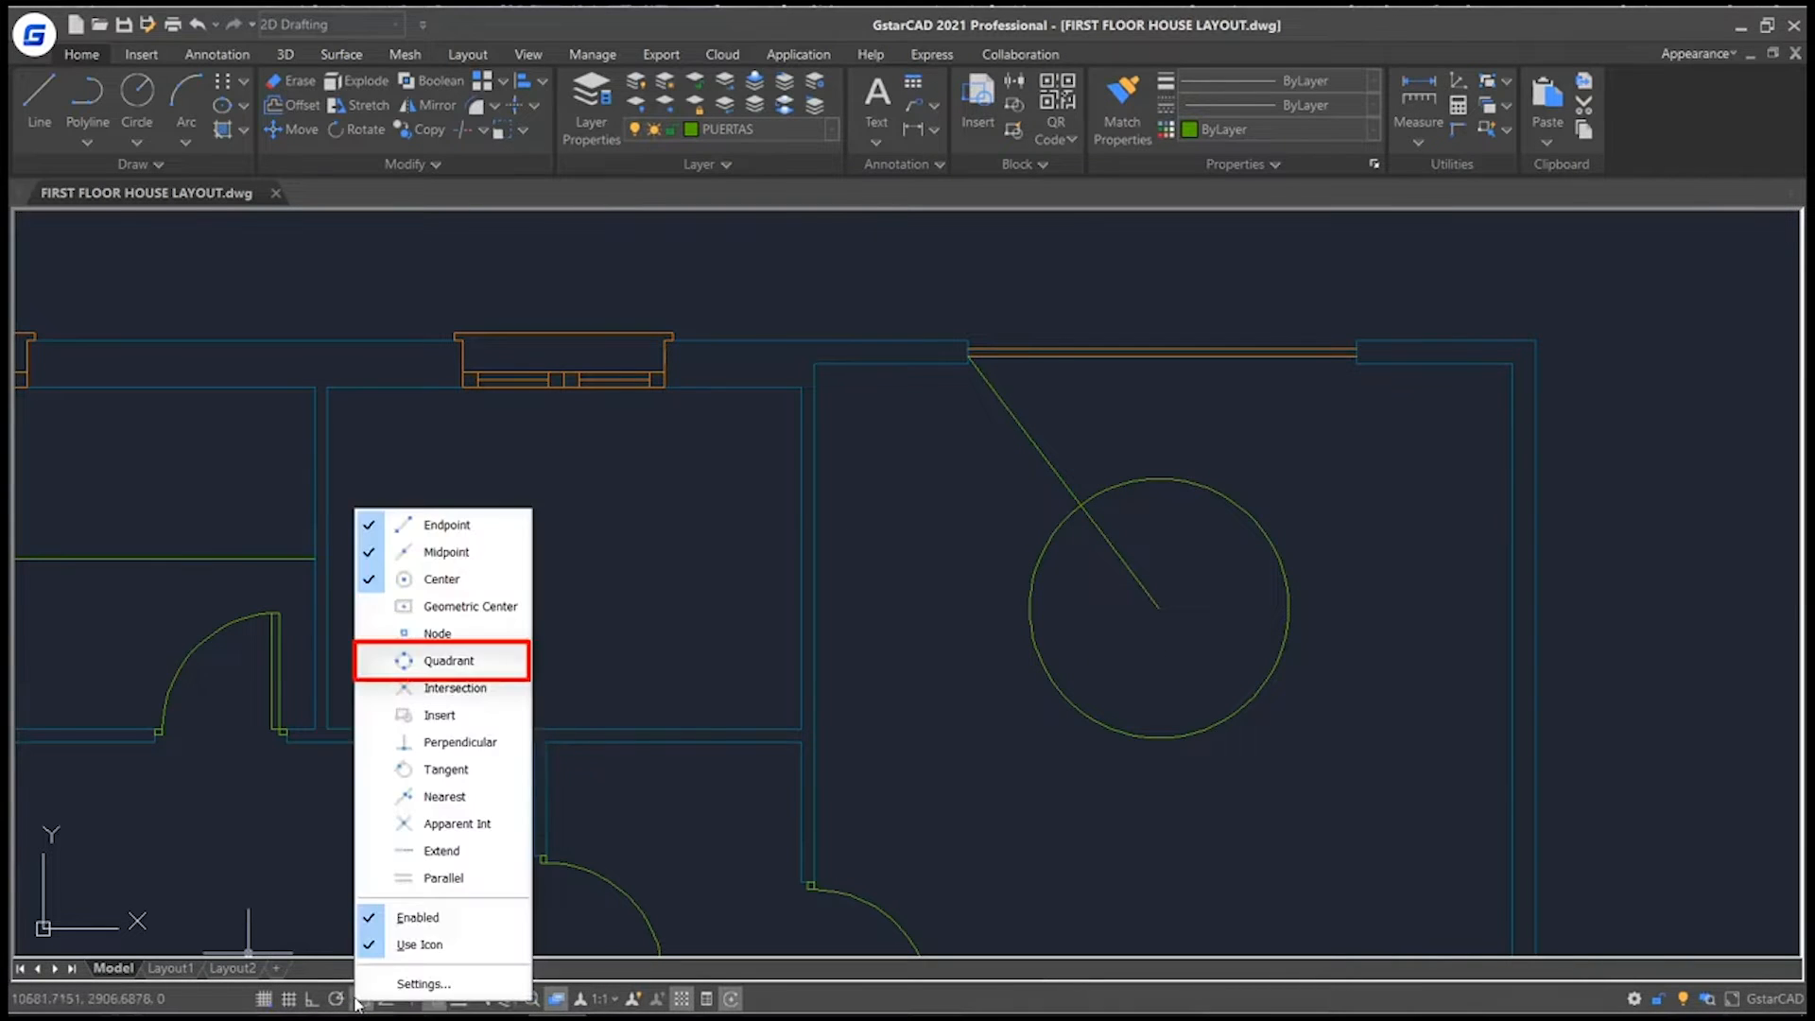
pyautogui.click(441, 661)
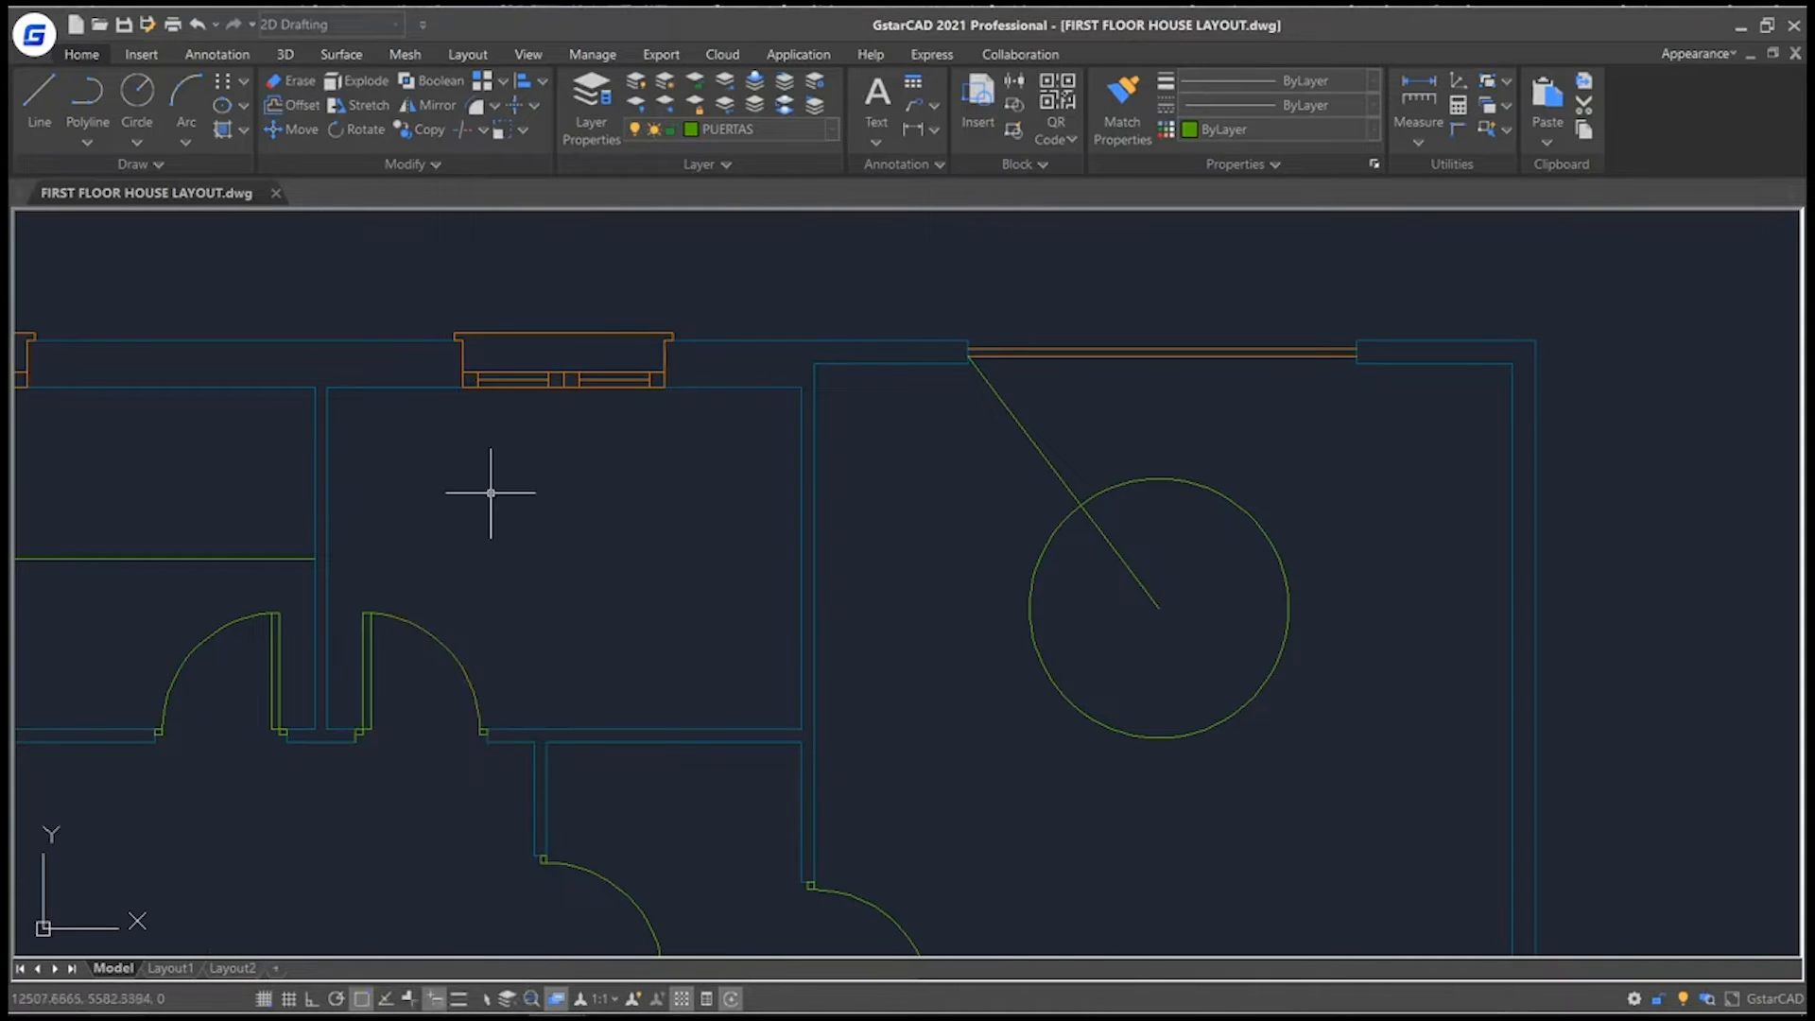
pyautogui.click(53, 105)
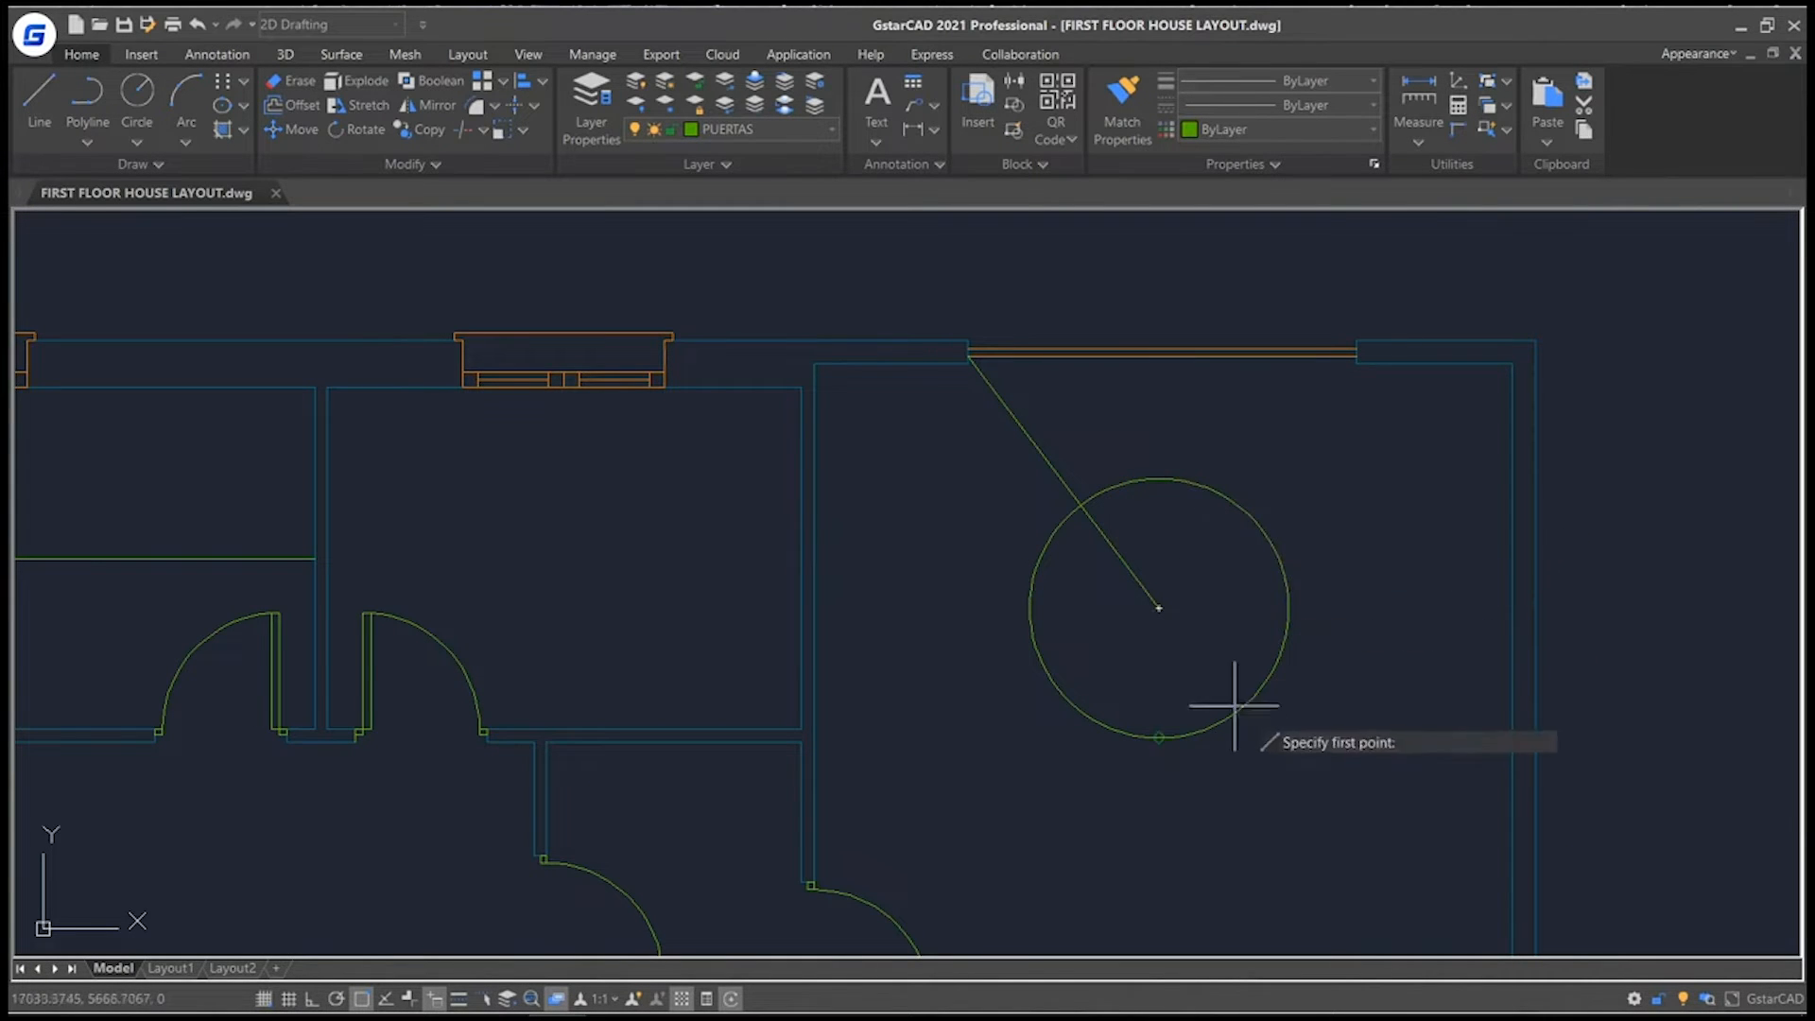
pyautogui.click(1161, 737)
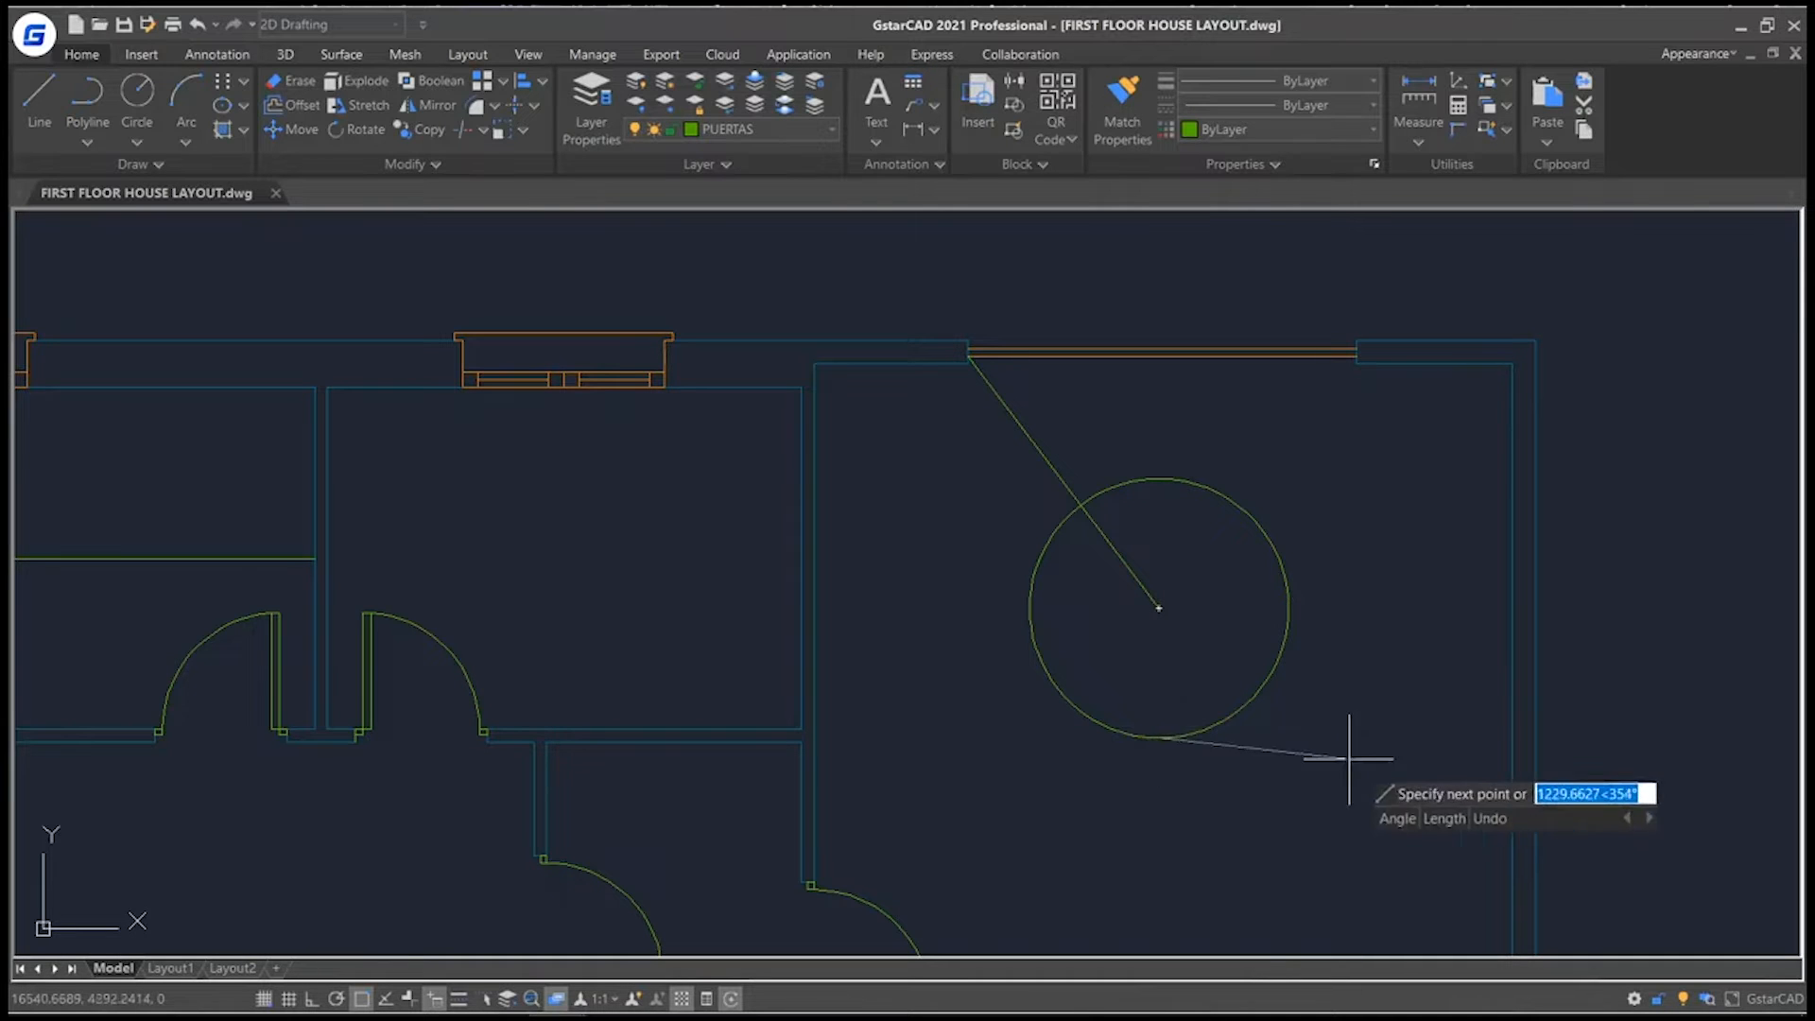
pyautogui.rightClick(1402, 725)
pyautogui.moveTo(1488, 603)
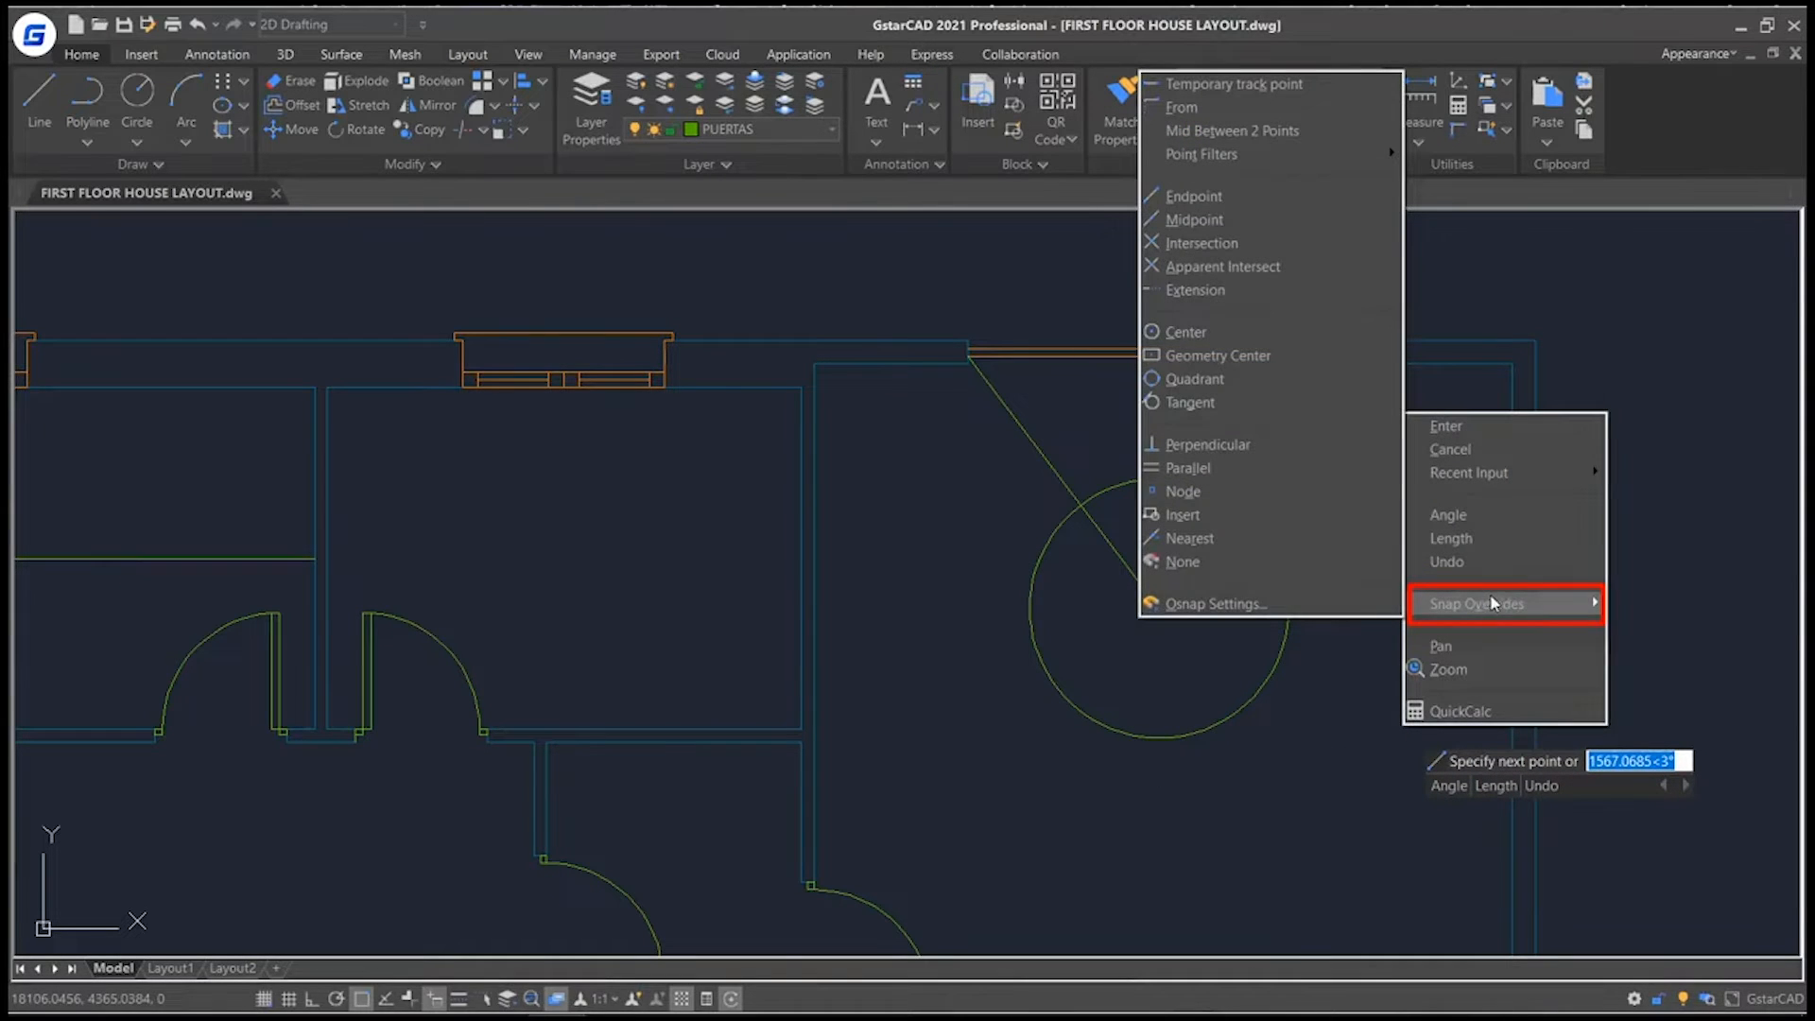
pyautogui.click(1229, 447)
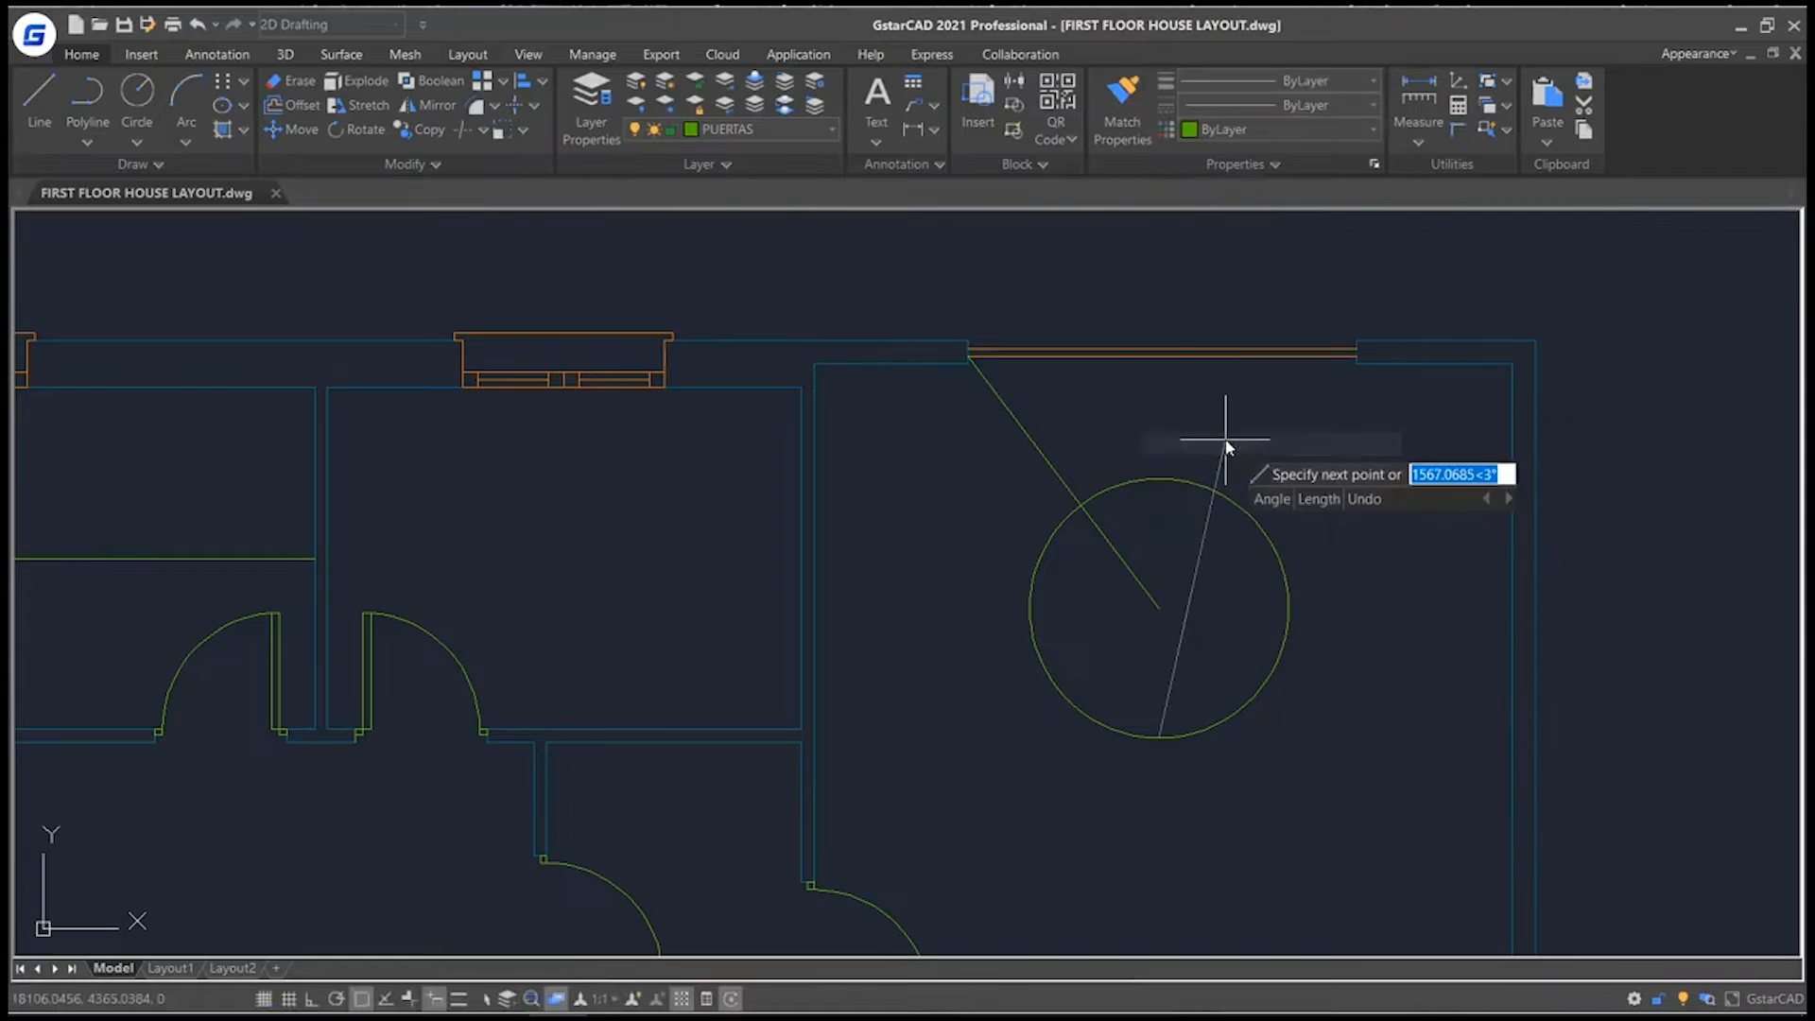
pyautogui.click(1511, 738)
pyautogui.press('Return')
pyautogui.press('Return')
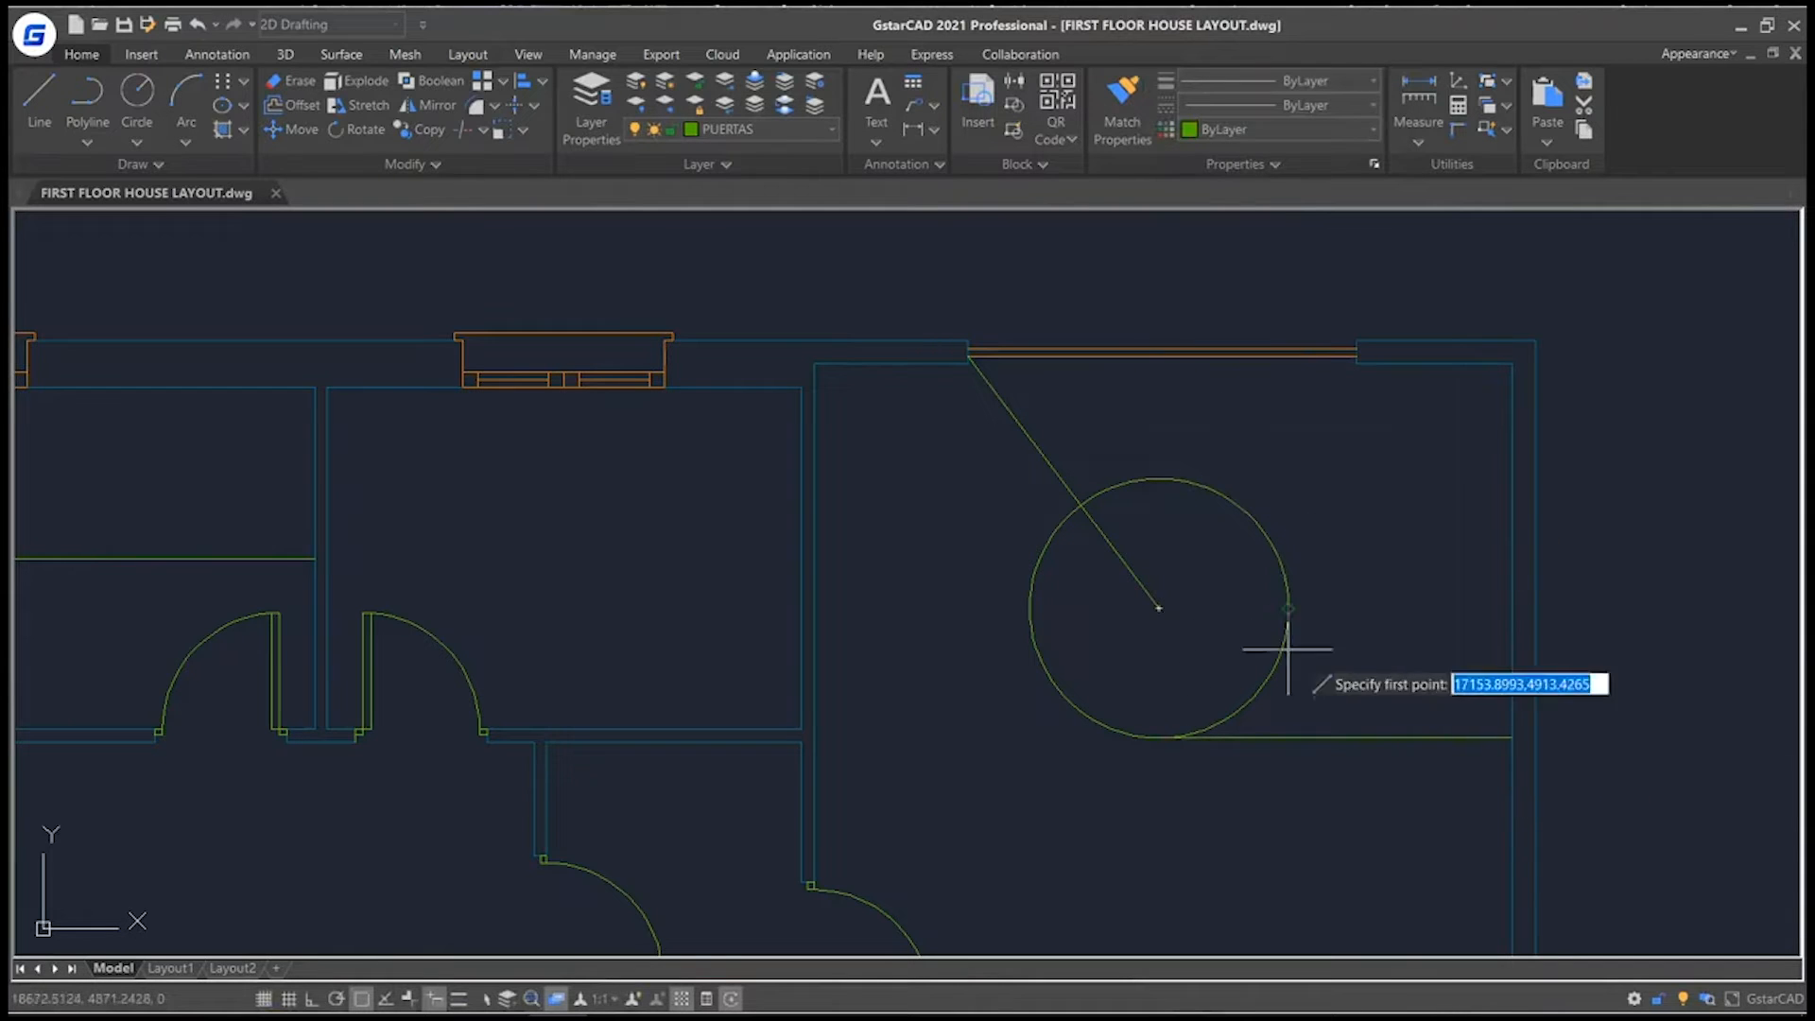
# Draw a line from the circle's top quadrant perpendicular to the room's right inner wall.
pyautogui.click(1168, 479)
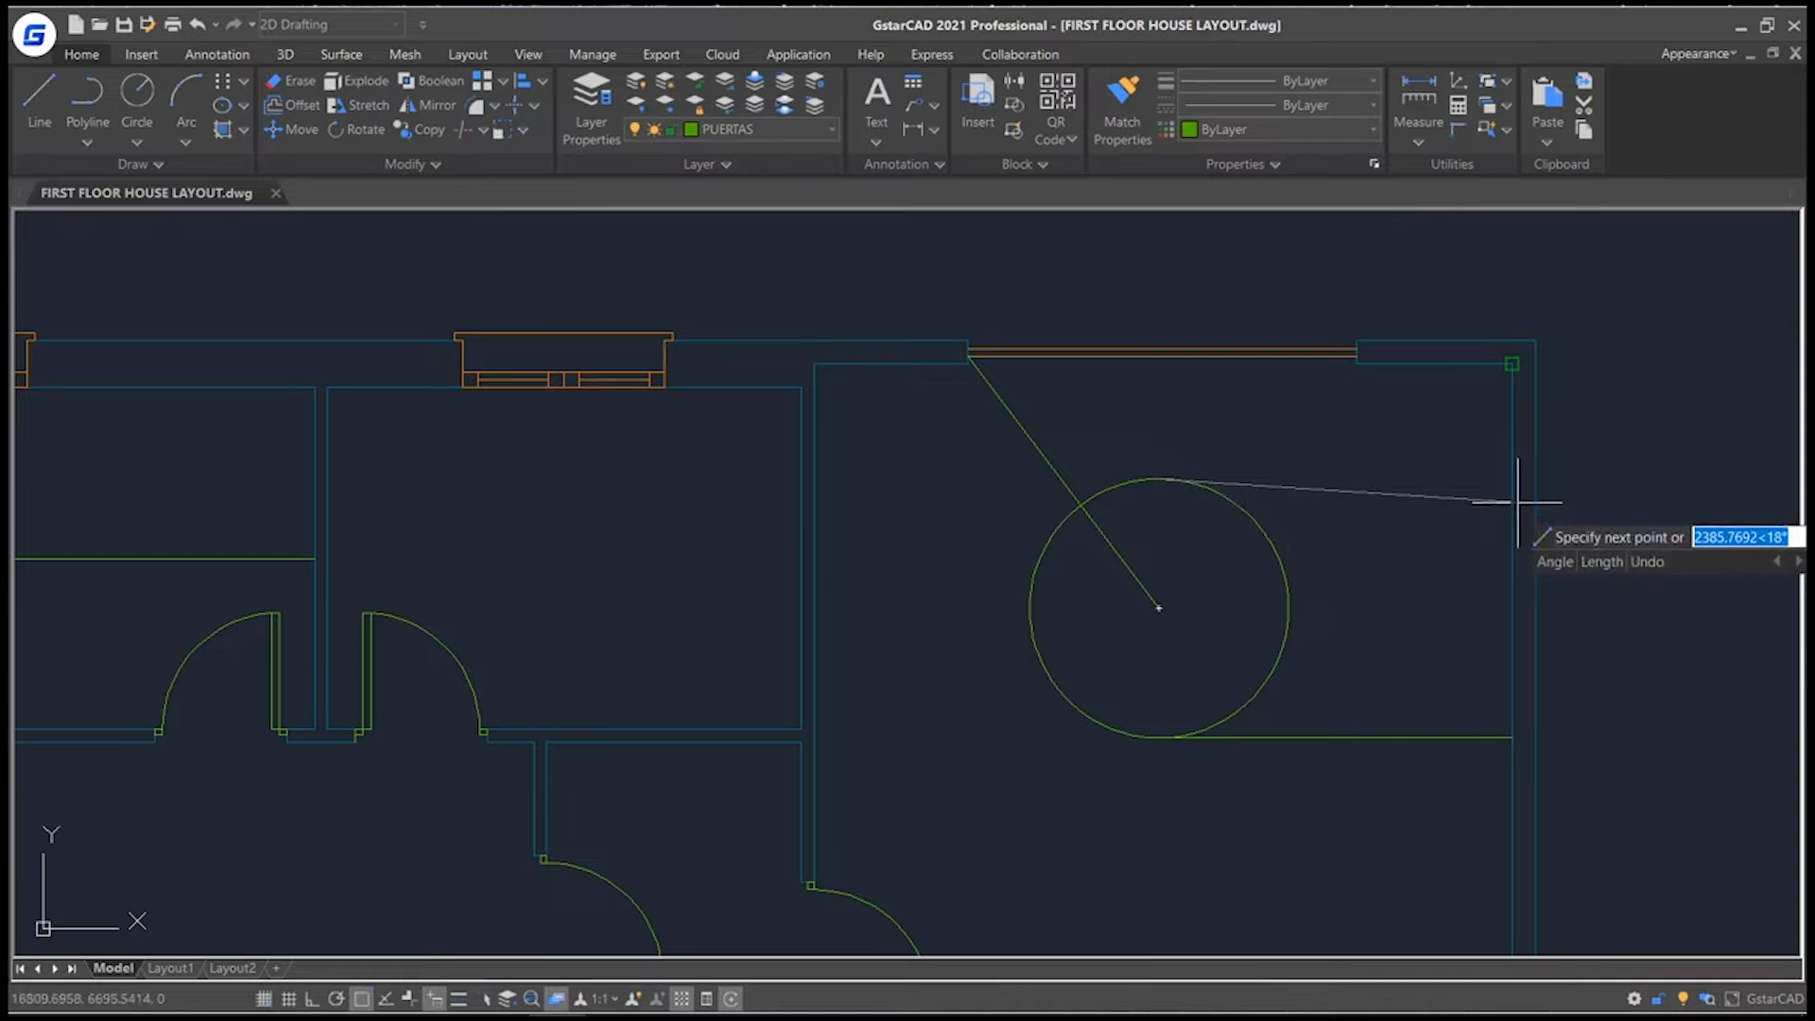
pyautogui.rightClick(1481, 492)
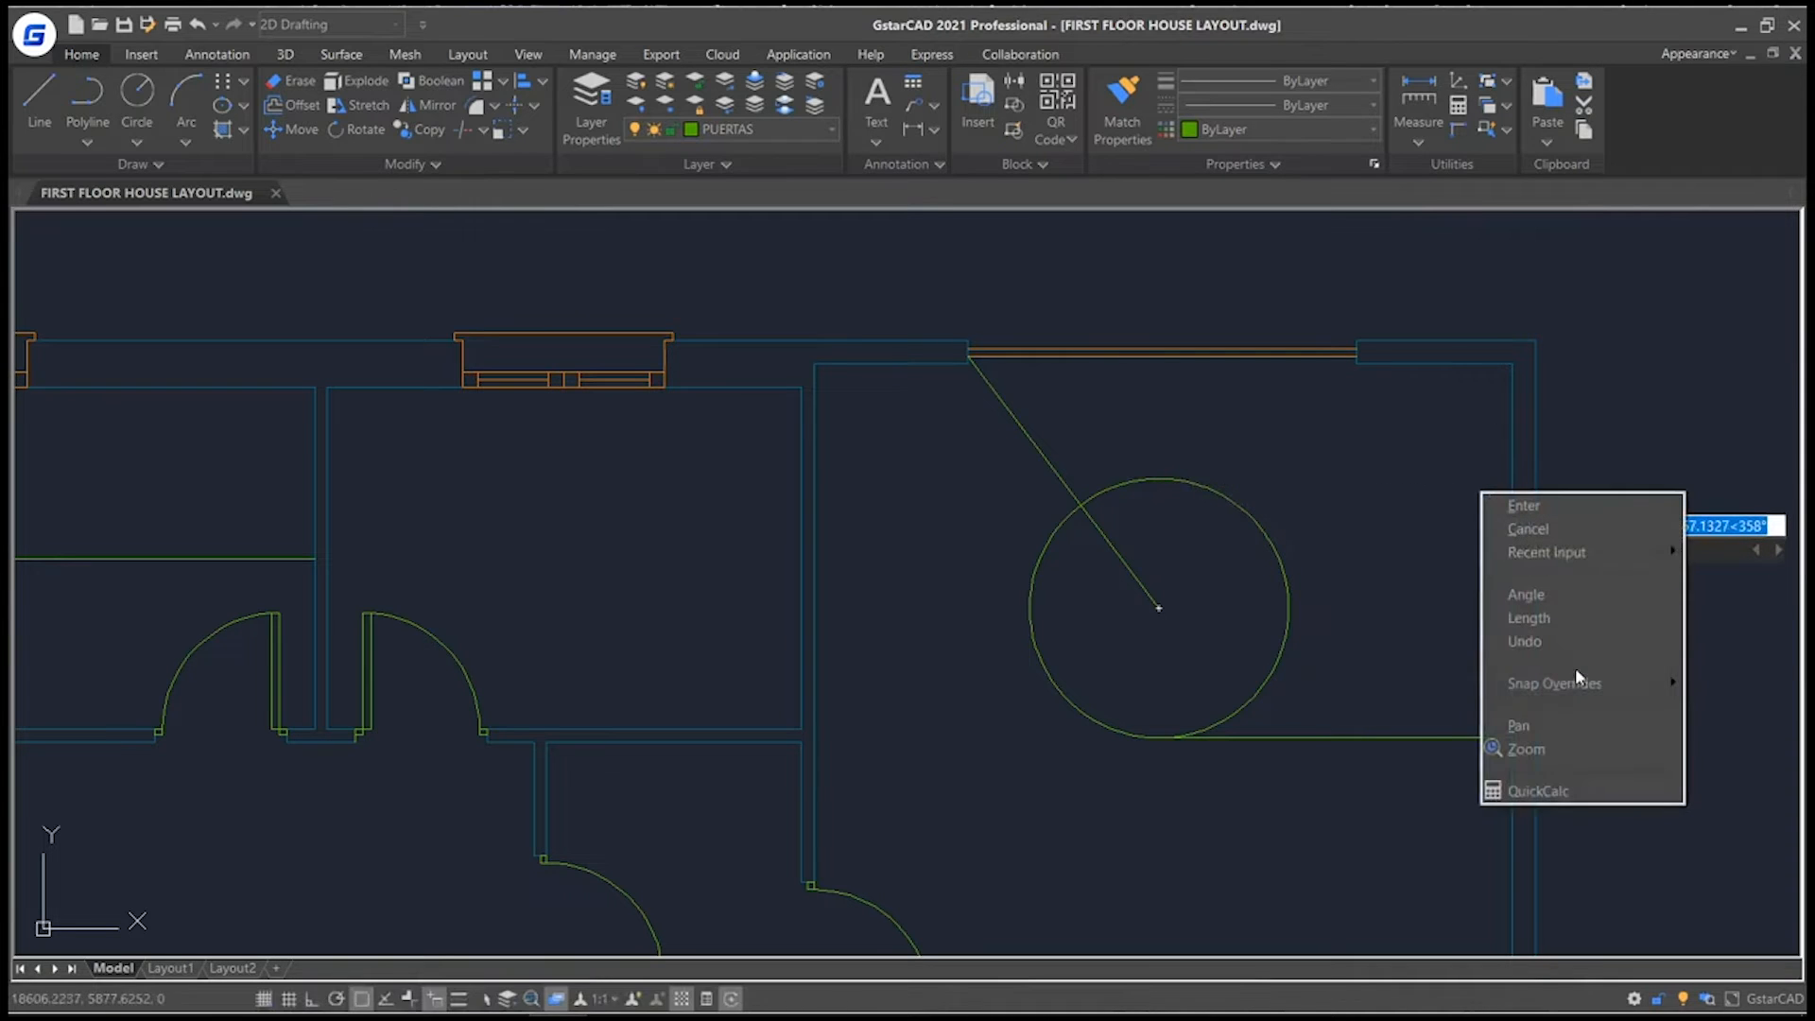
pyautogui.moveTo(1570, 681)
pyautogui.click(1367, 523)
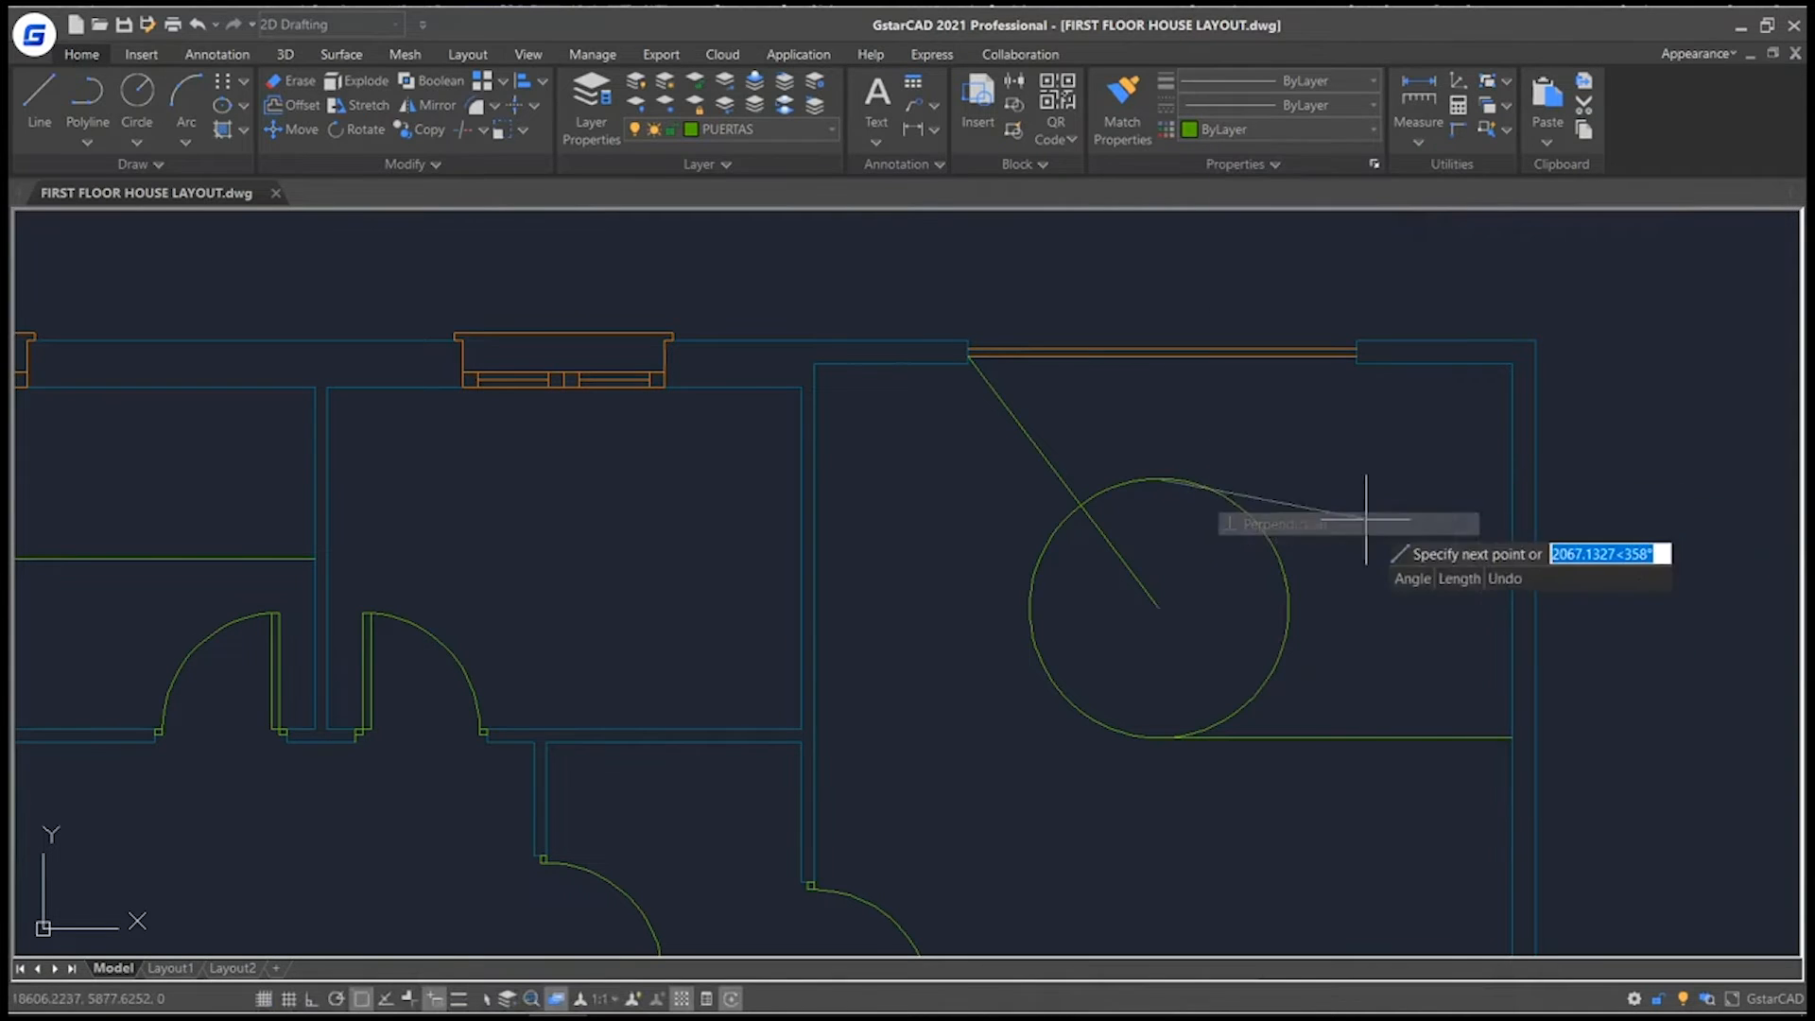
pyautogui.click(1512, 484)
pyautogui.press('Return')
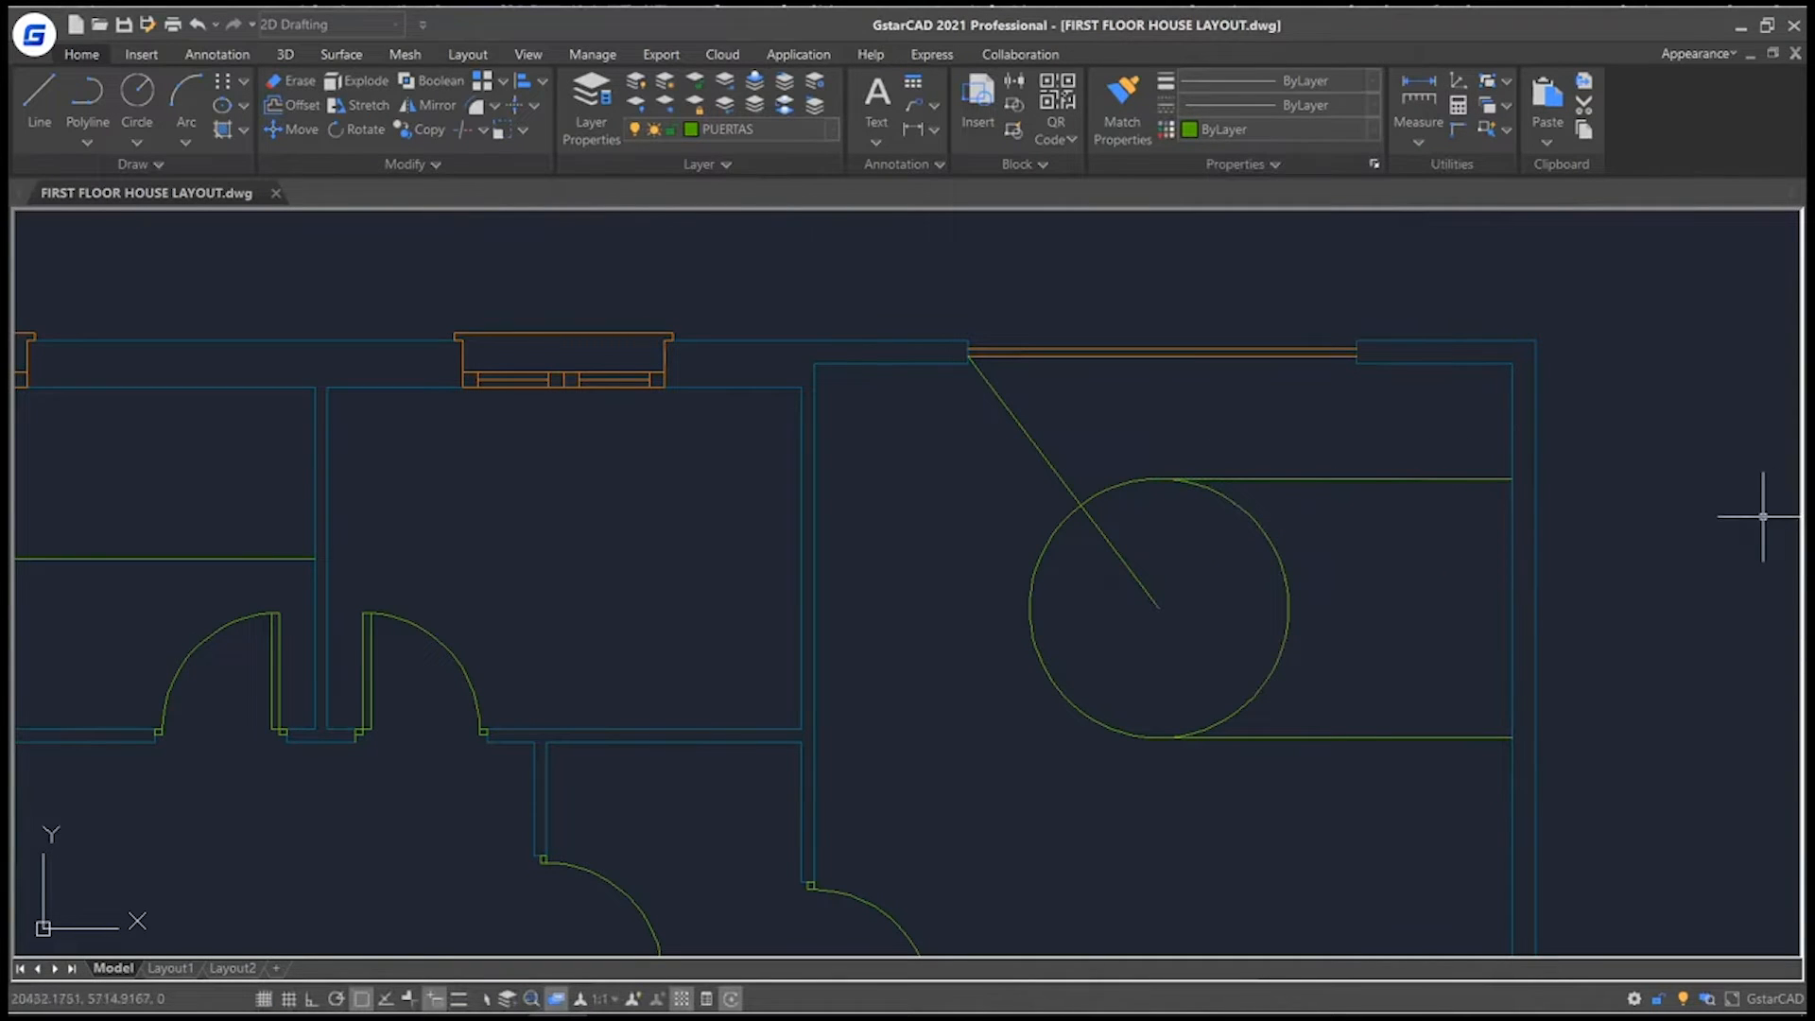
# Review the available object snap modes in the drafting settings.
pyautogui.rightClick(359, 1002)
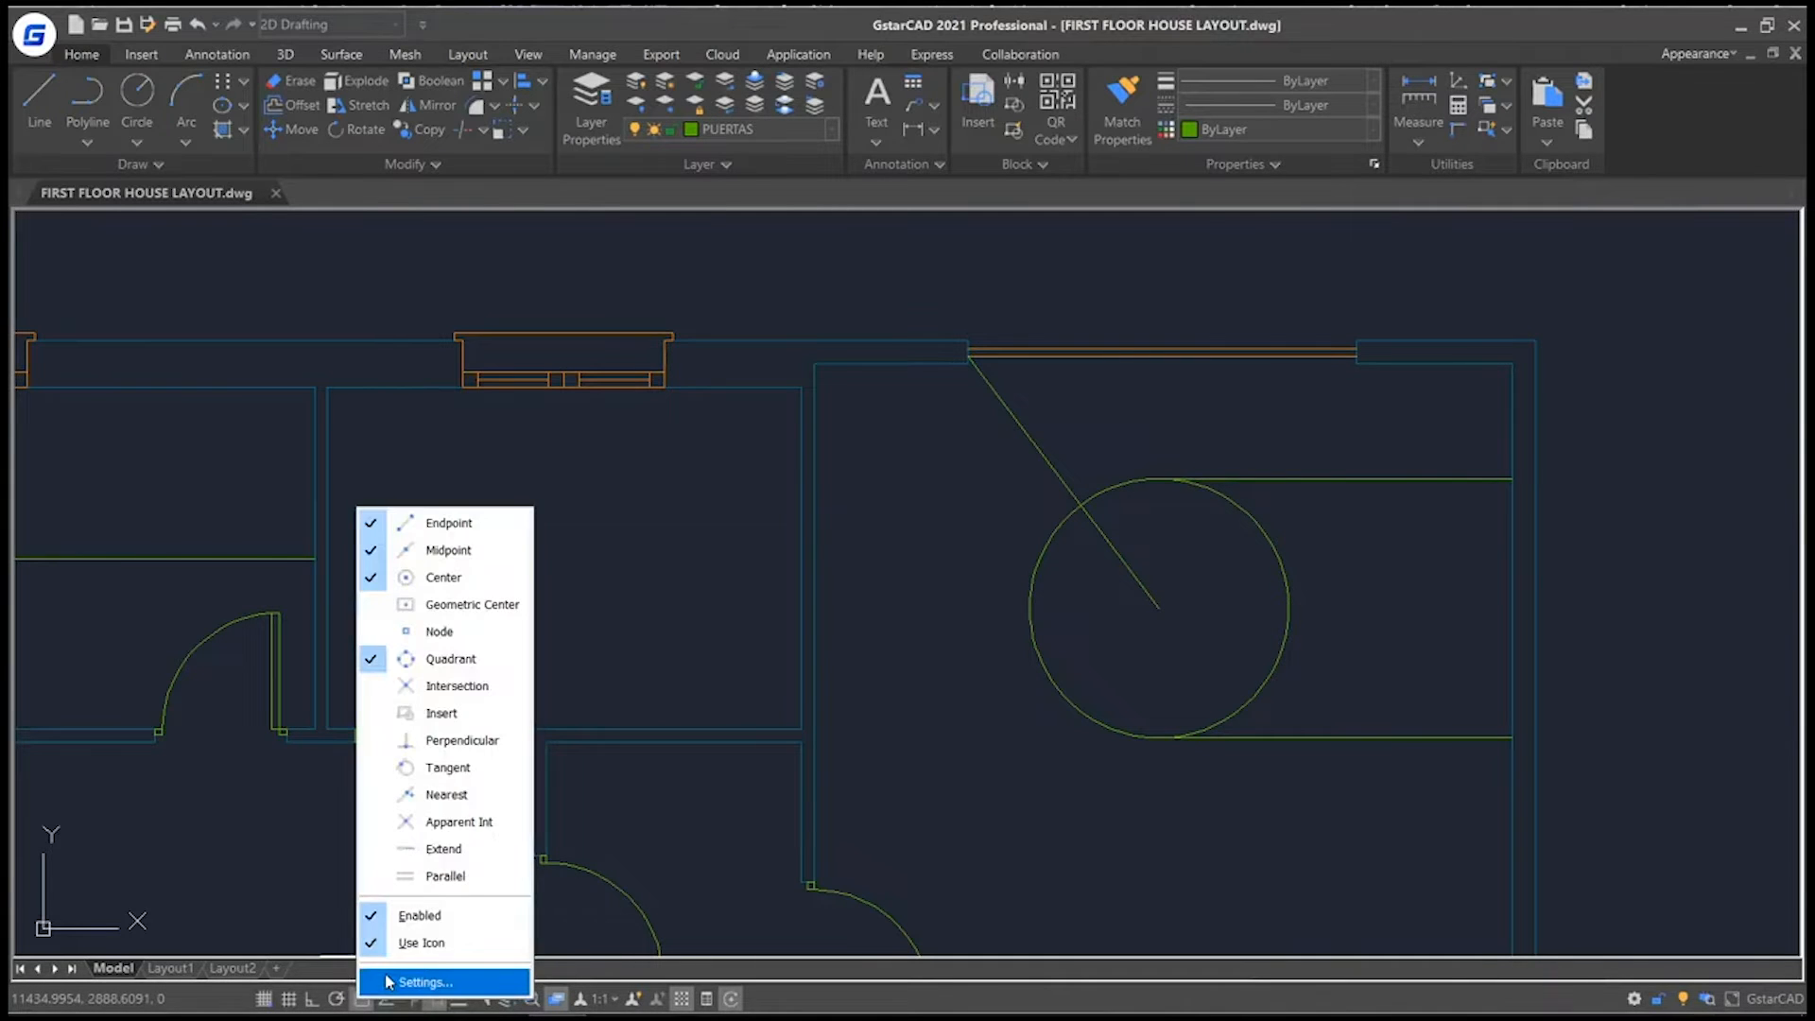
pyautogui.click(416, 985)
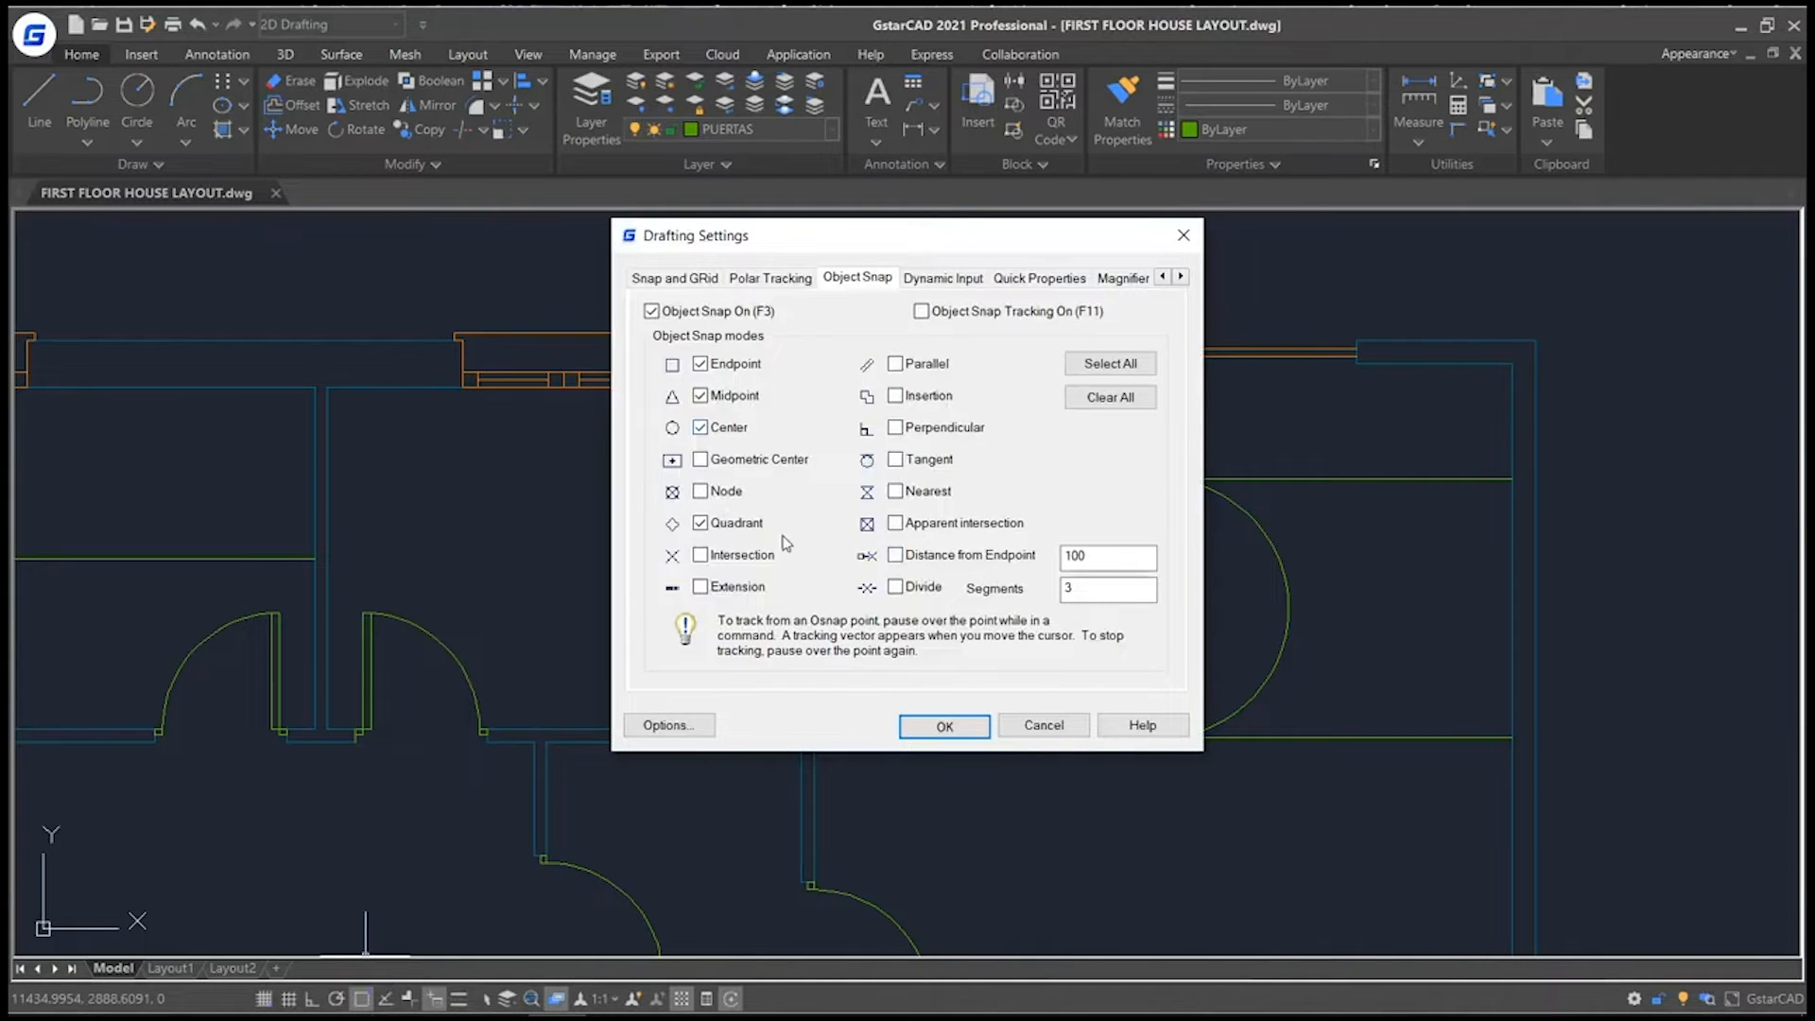
pyautogui.click(951, 728)
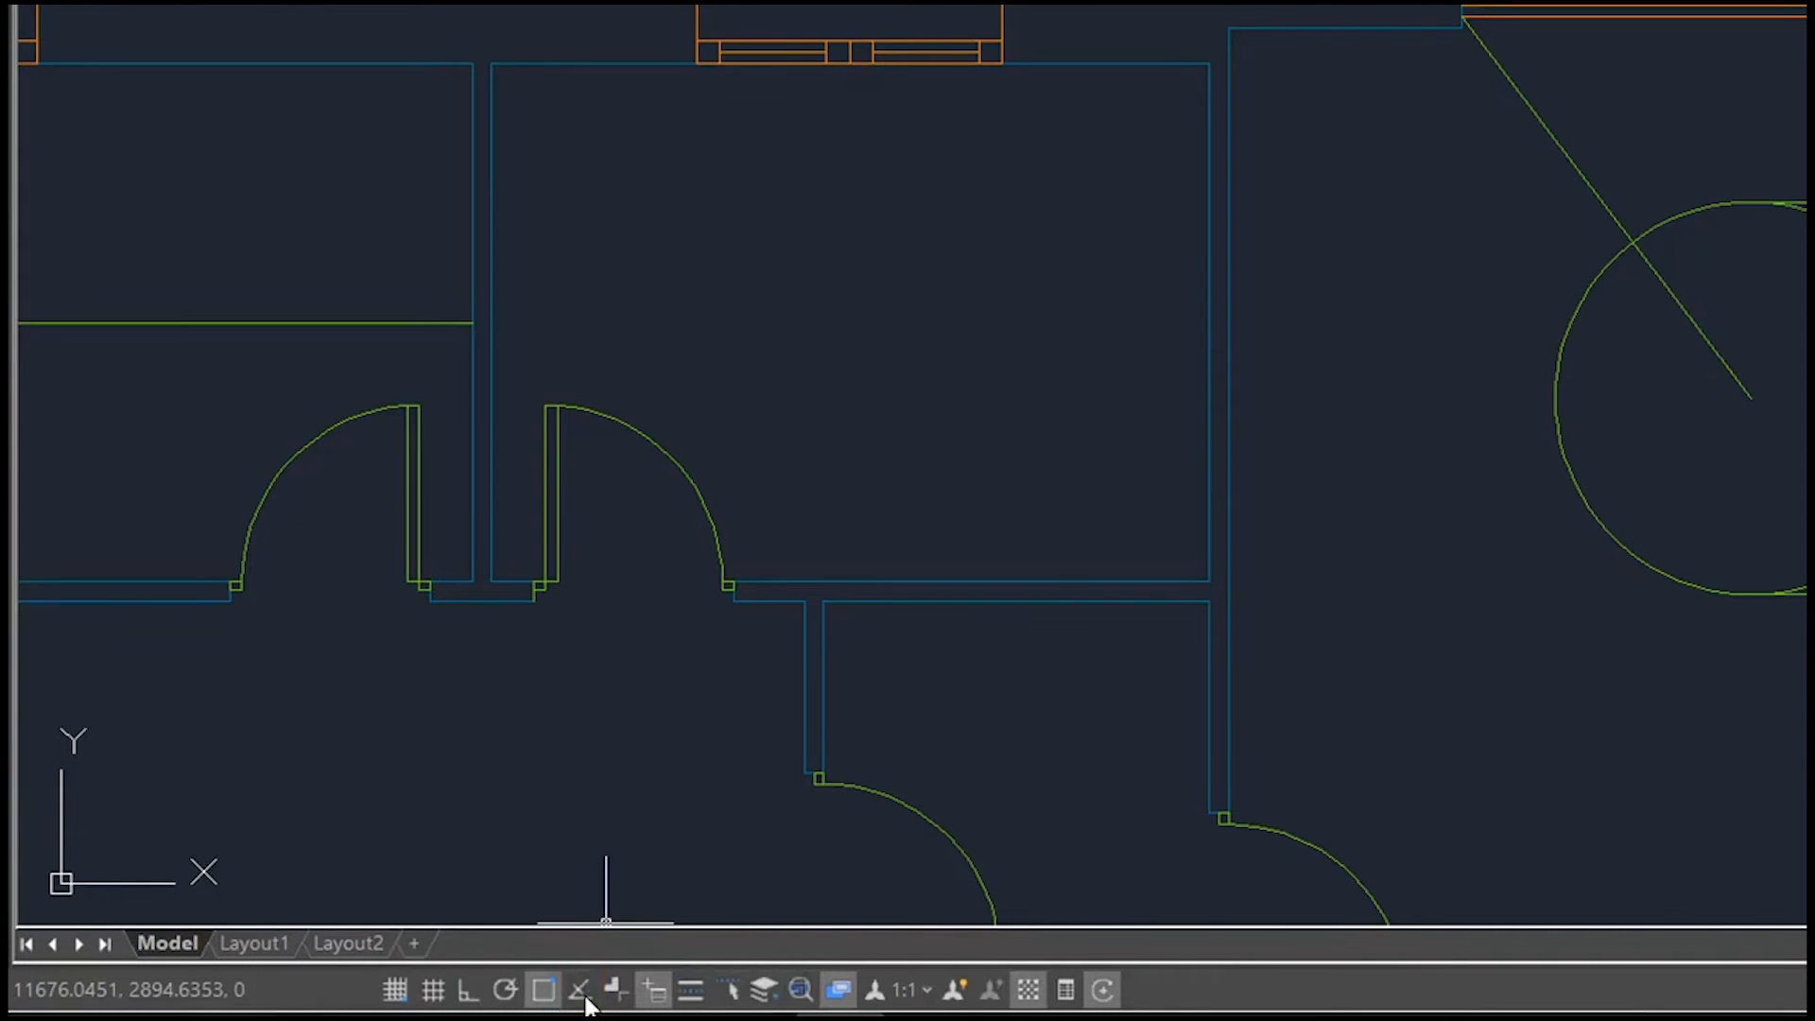
# Disable the Quadrant snap and turn on Object Snap Tracking in the drafting settings.
pyautogui.rightClick(581, 993)
pyautogui.click(689, 977)
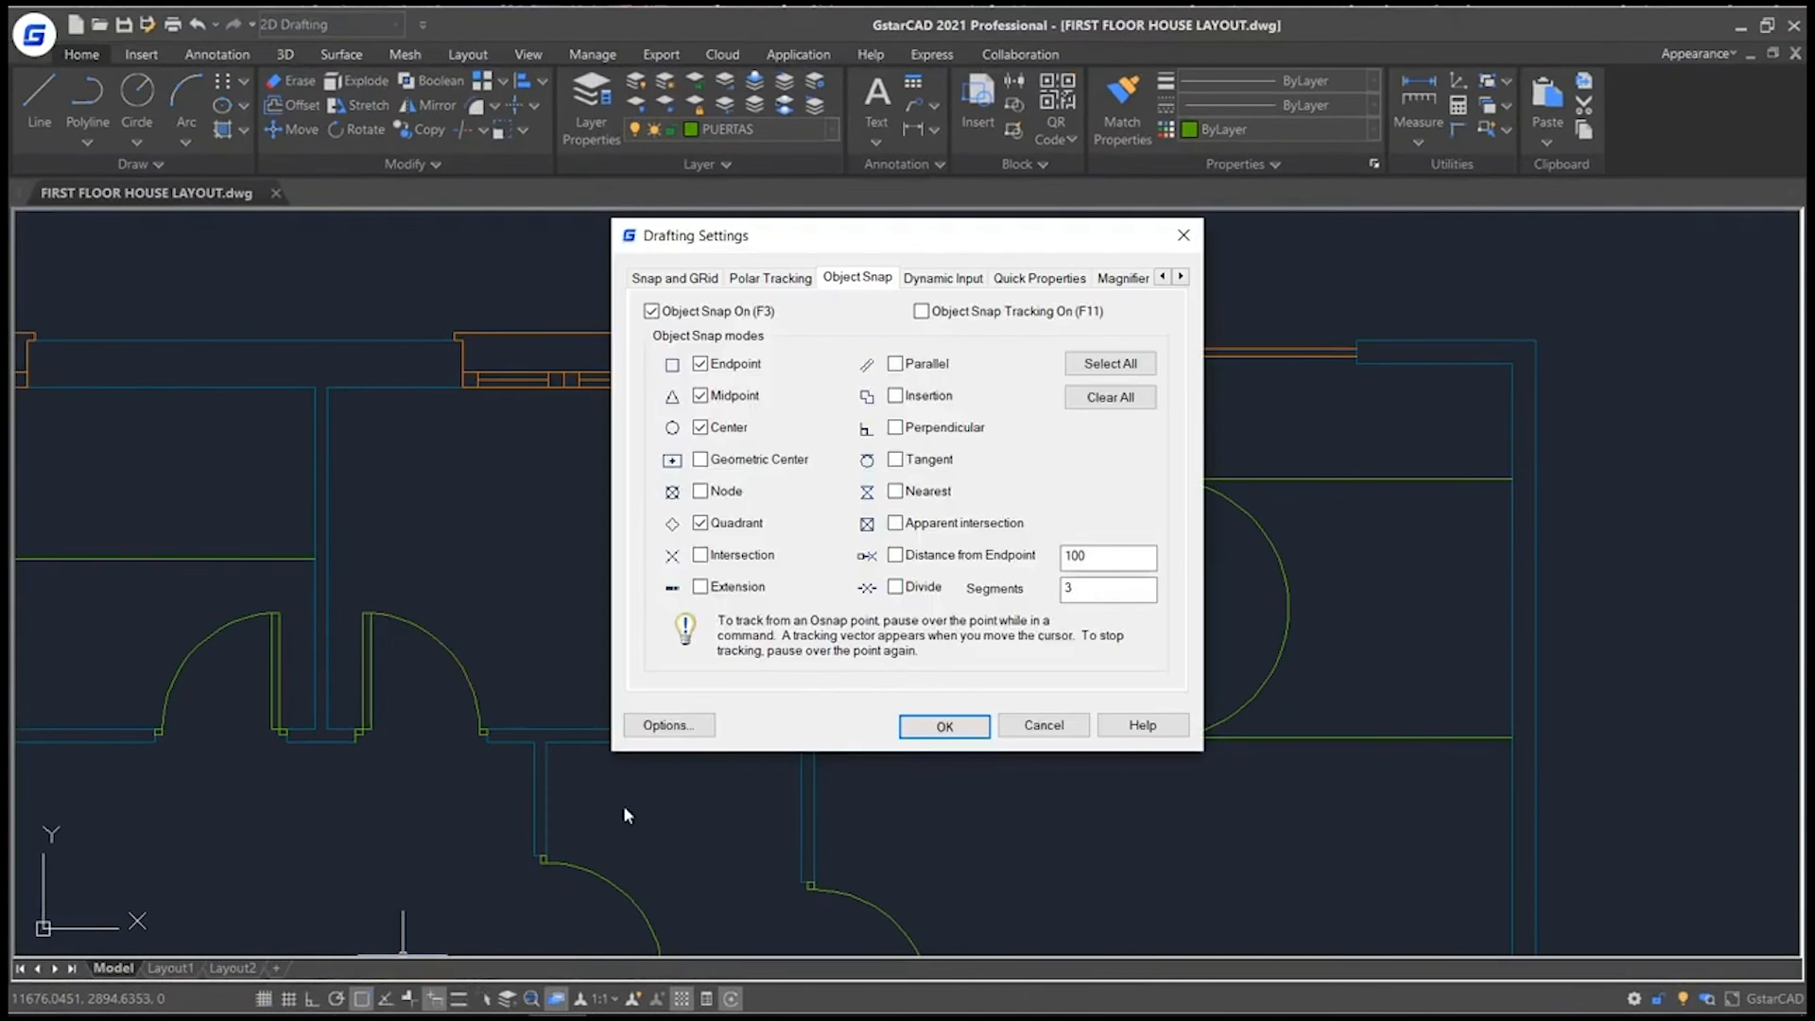
pyautogui.click(700, 523)
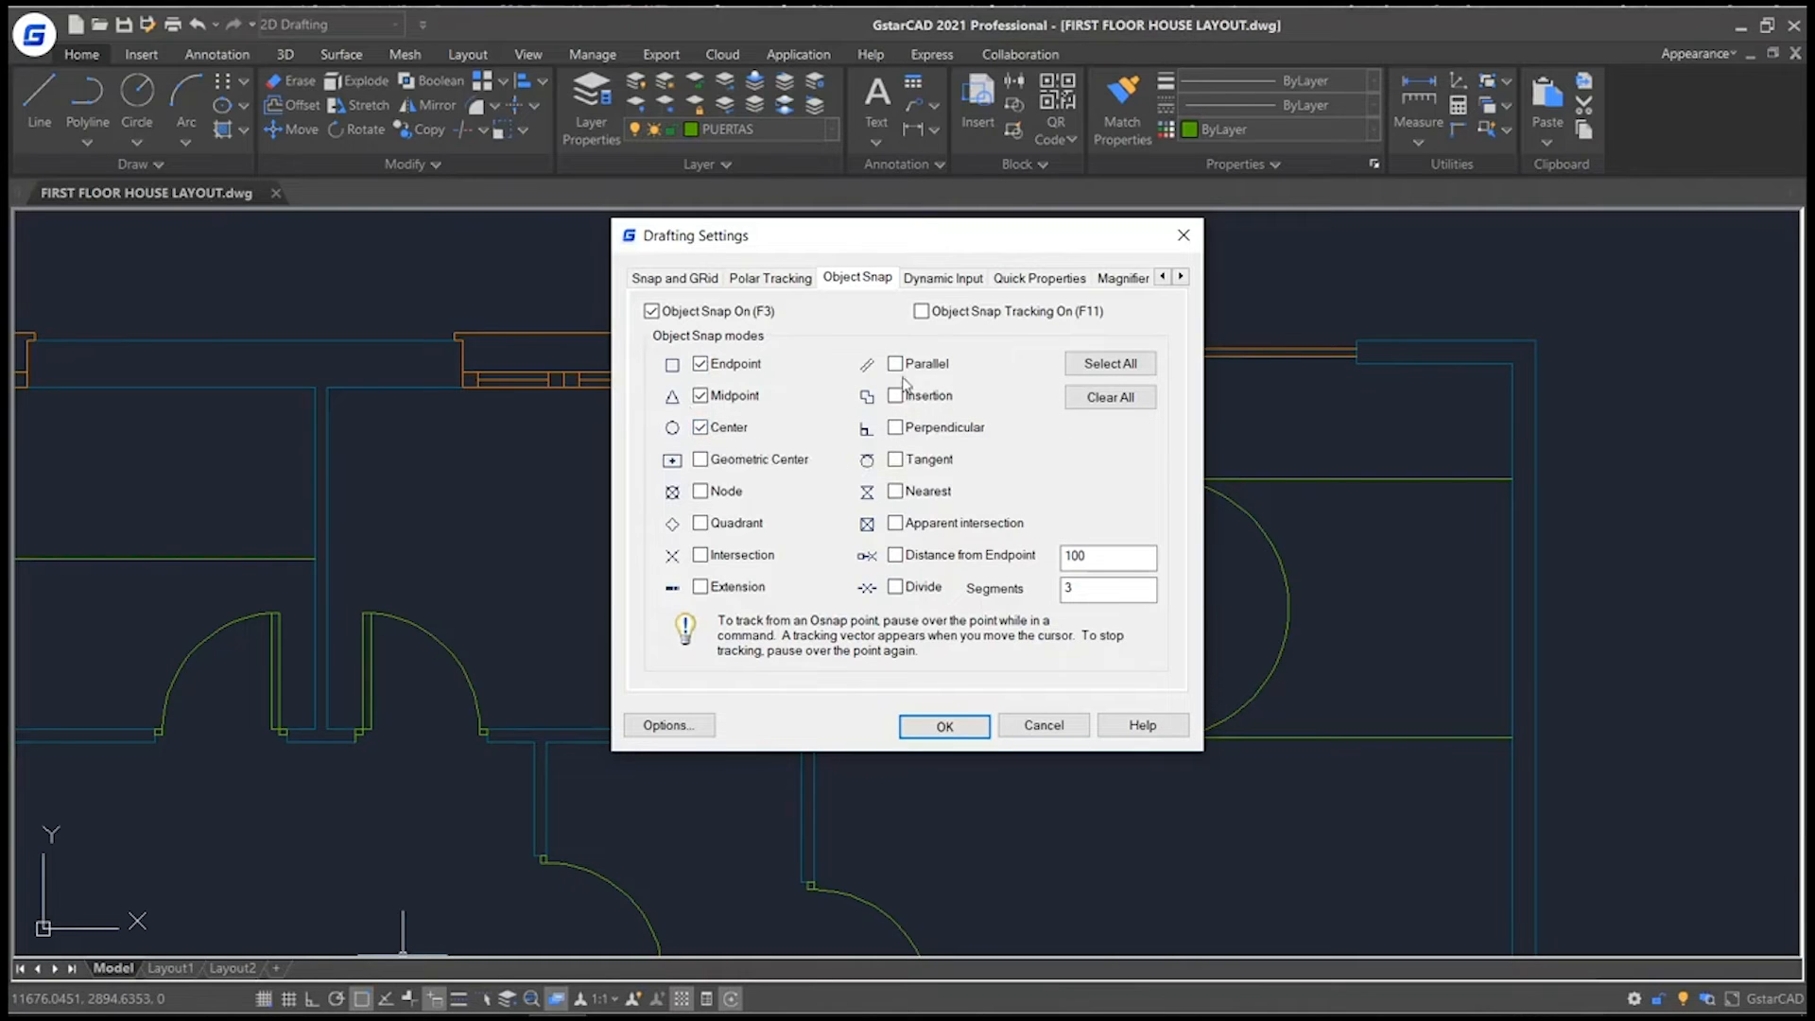
pyautogui.click(921, 312)
pyautogui.click(924, 728)
# Draw a circle in the lower room, centred by tracking from the midpoints of its bottom and right inner walls.
pyautogui.scroll(-4, 588, 851)
pyautogui.moveTo(587, 851); pyautogui.dragTo(766, 704, button='middle')
pyautogui.scroll(3, 766, 703)
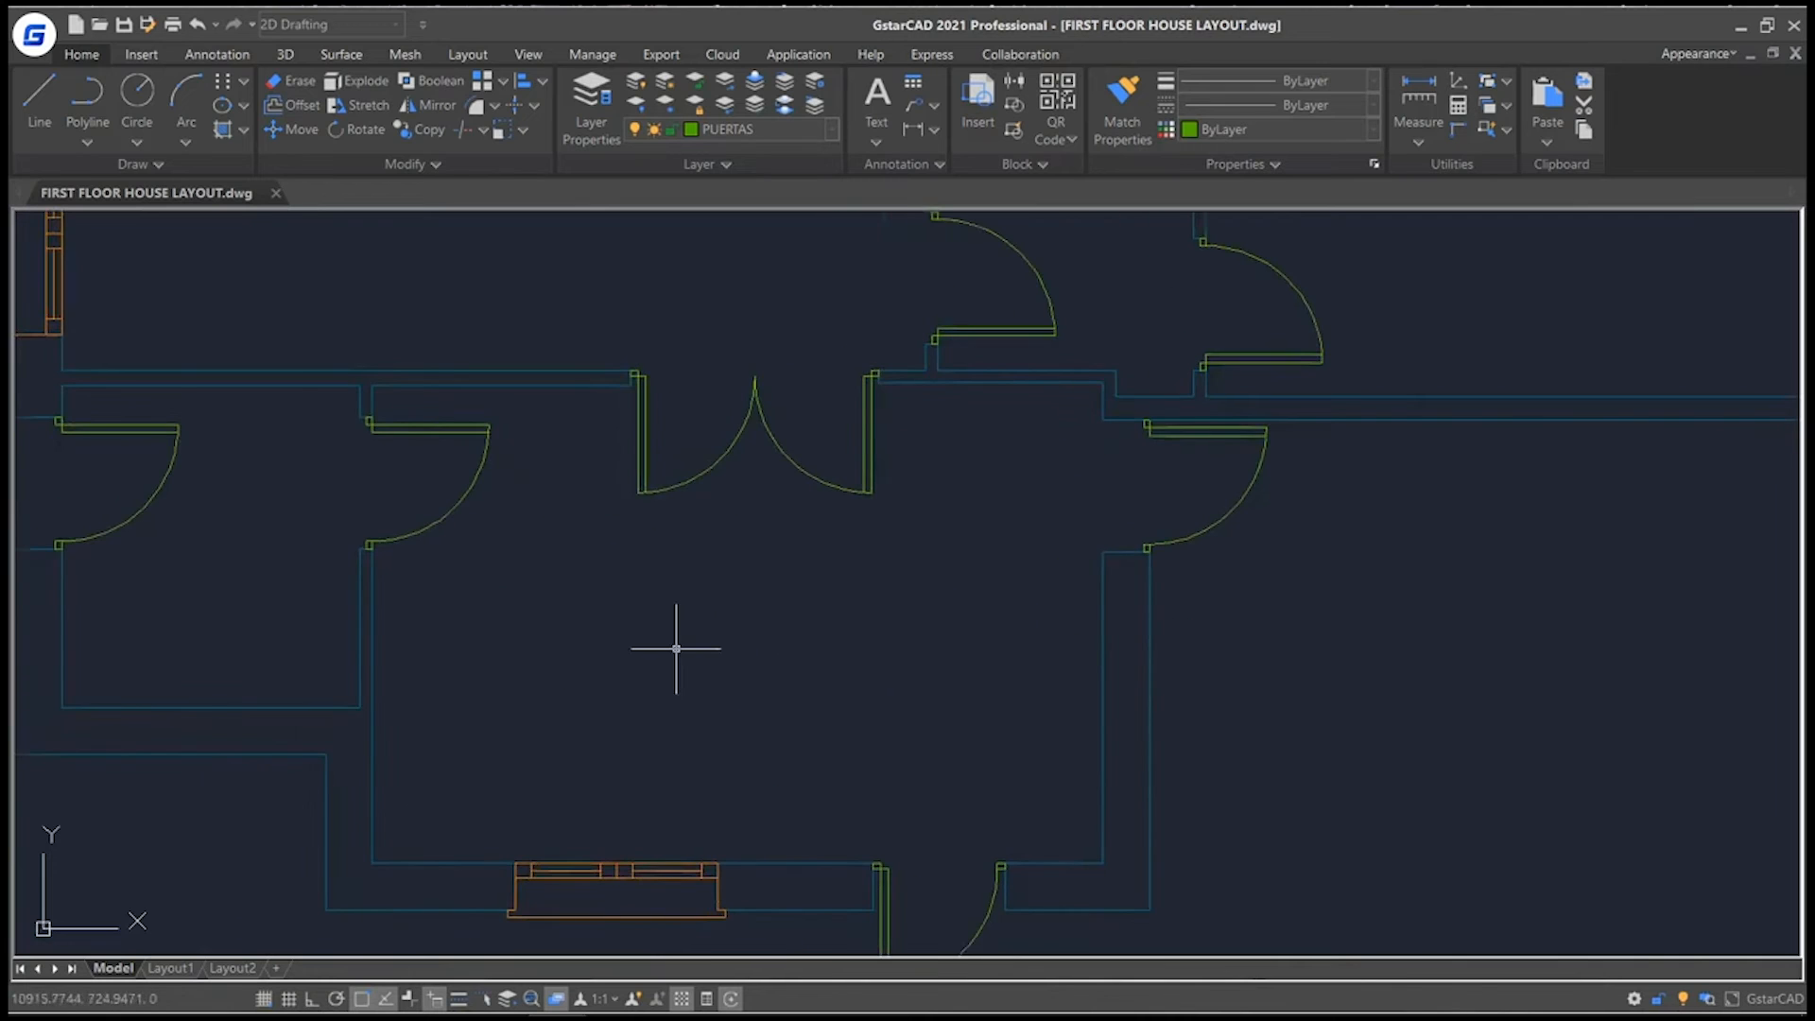
pyautogui.click(148, 103)
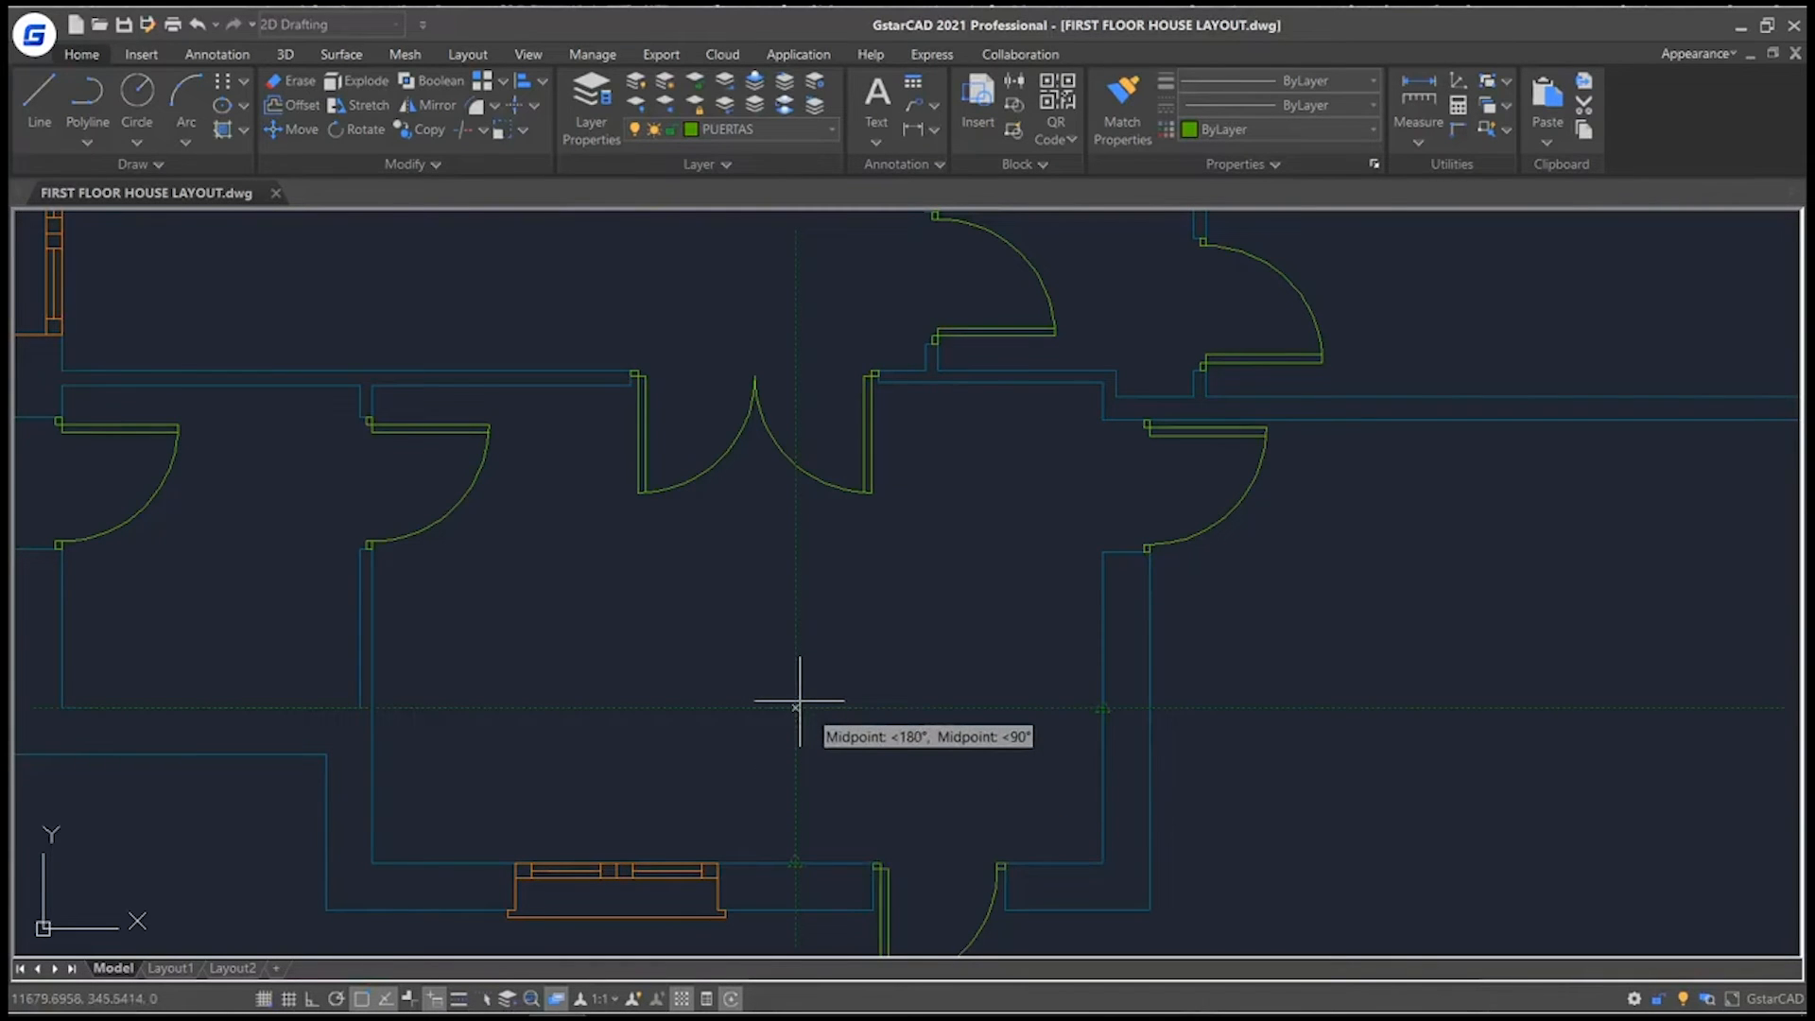
pyautogui.click(795, 706)
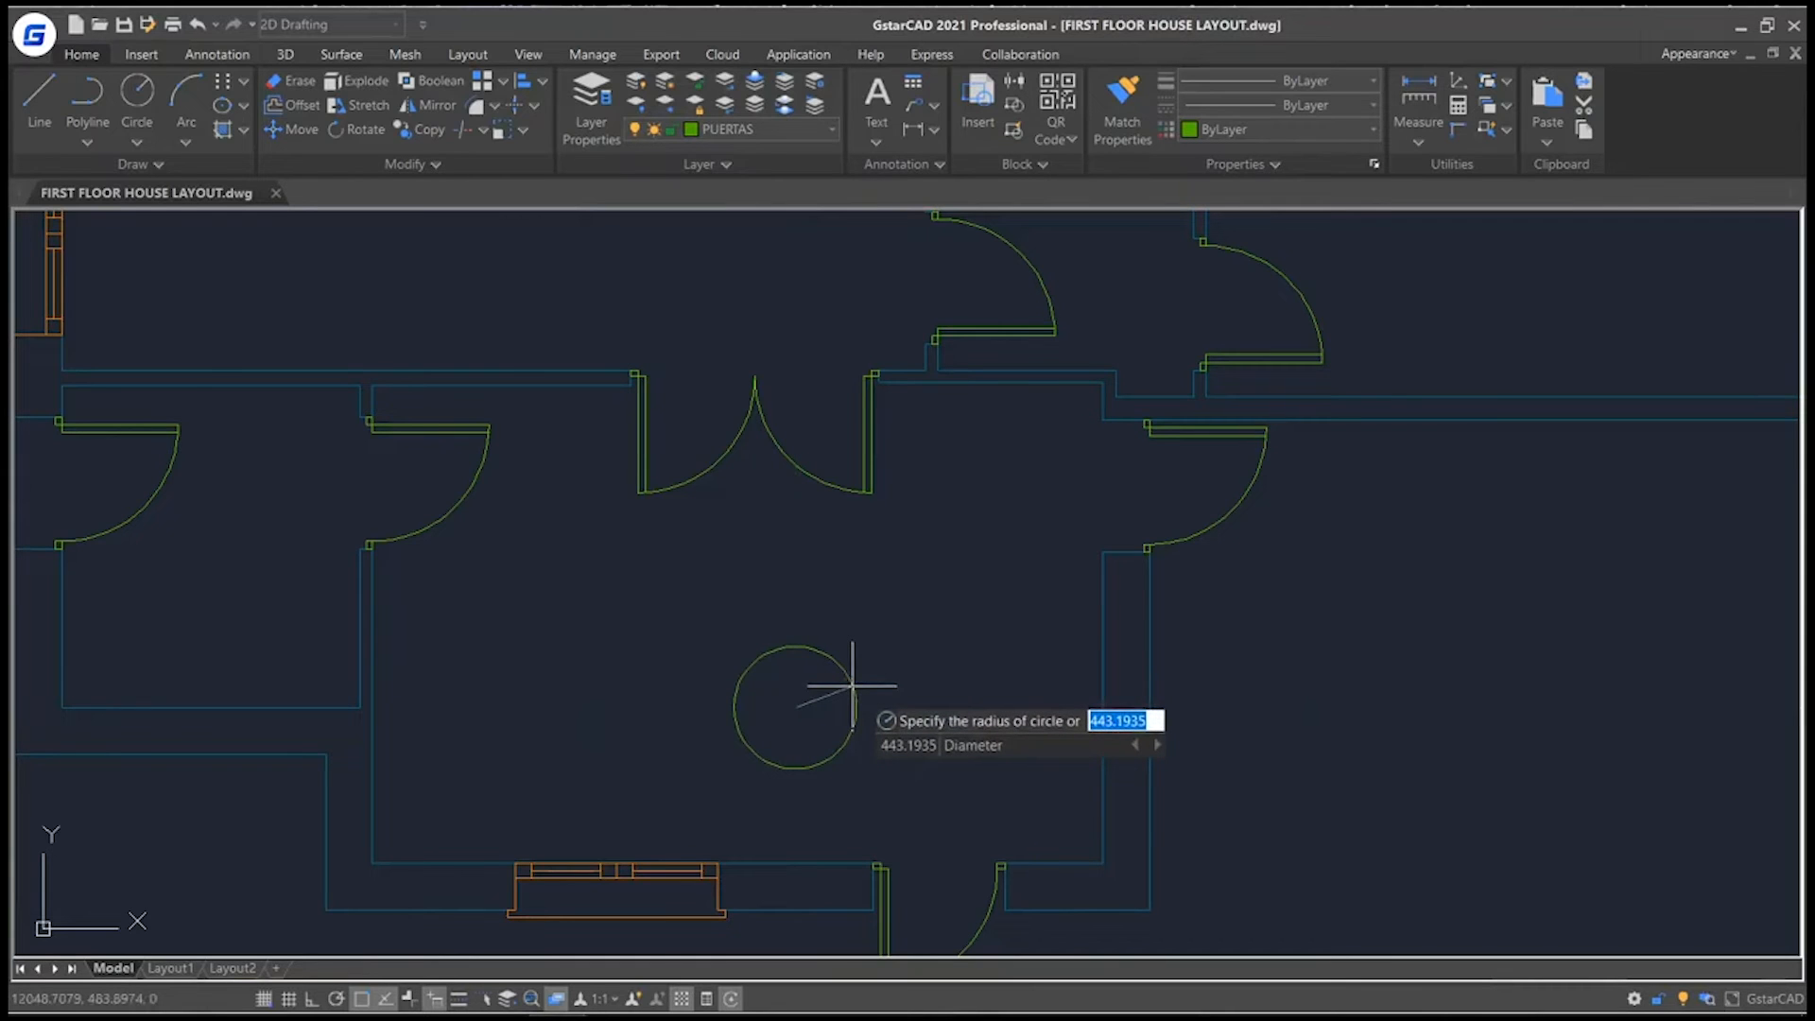
pyautogui.click(853, 686)
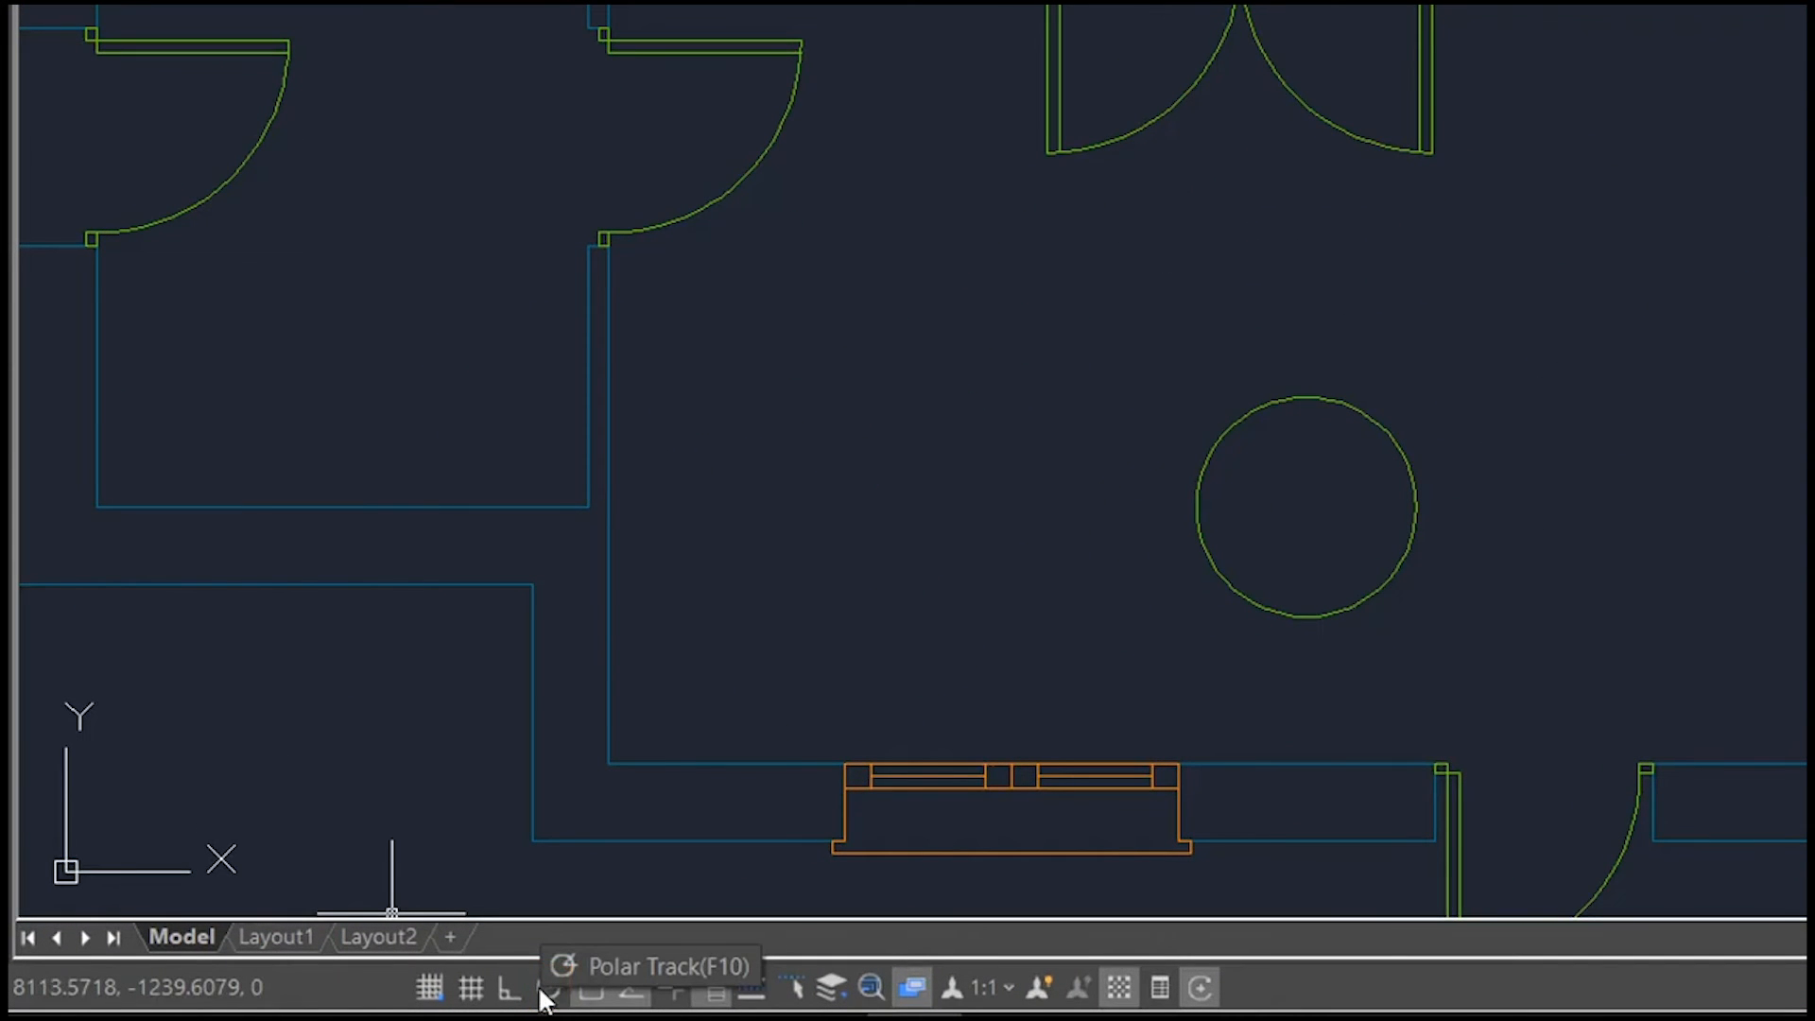
# Turn on polar tracking at 90° and draw a small closed rectangular polyline just left of the circle in the lower room.
pyautogui.rightClick(548, 992)
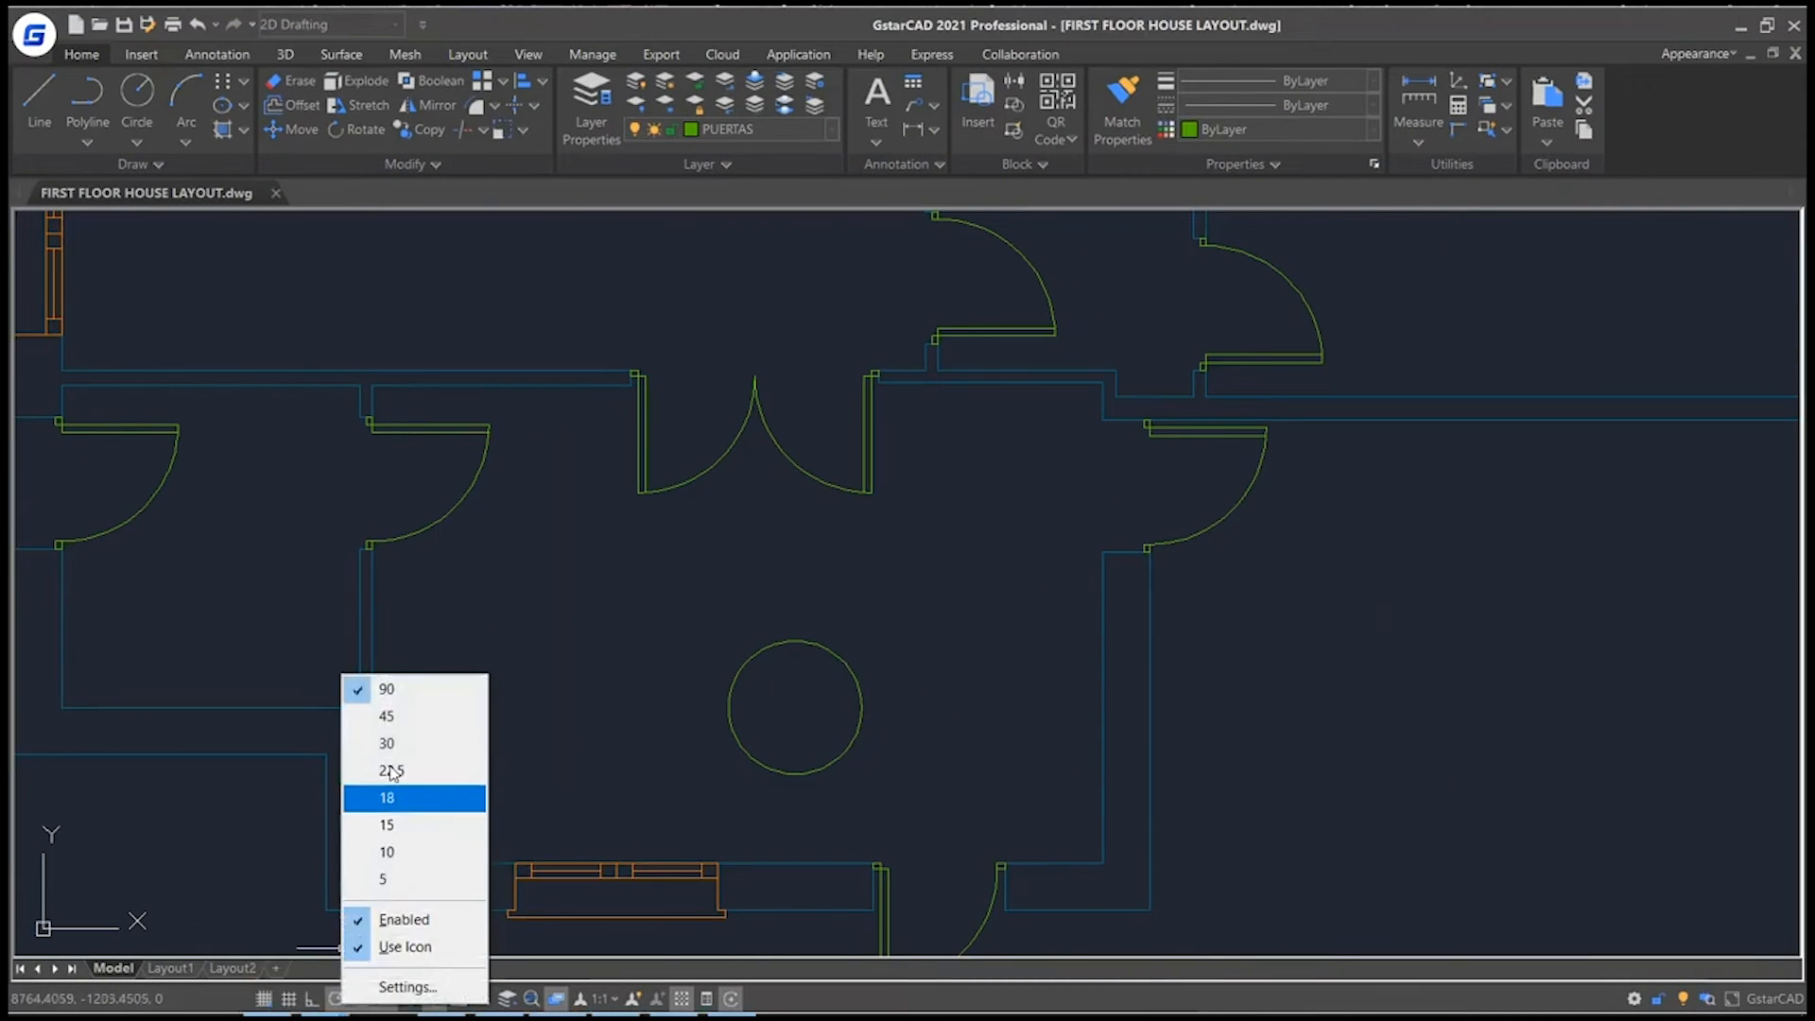
pyautogui.click(408, 695)
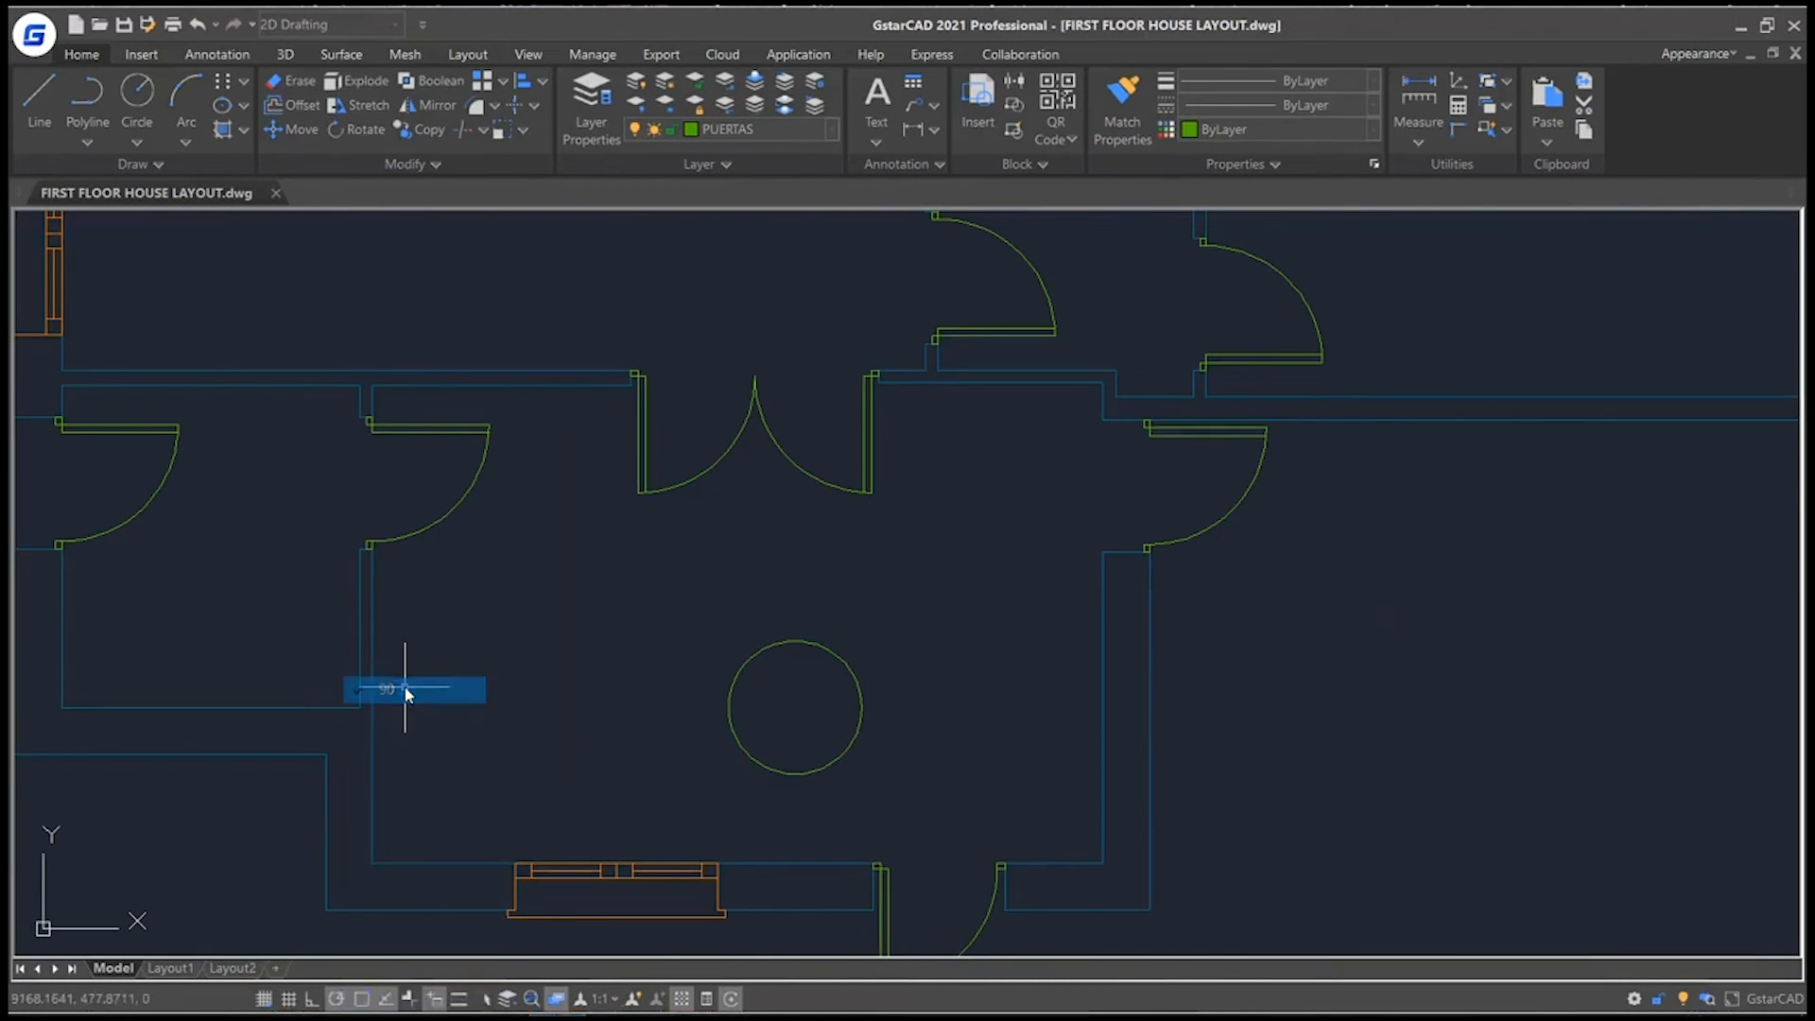
pyautogui.click(87, 95)
pyautogui.scroll(8, 662, 709)
pyautogui.click(711, 683)
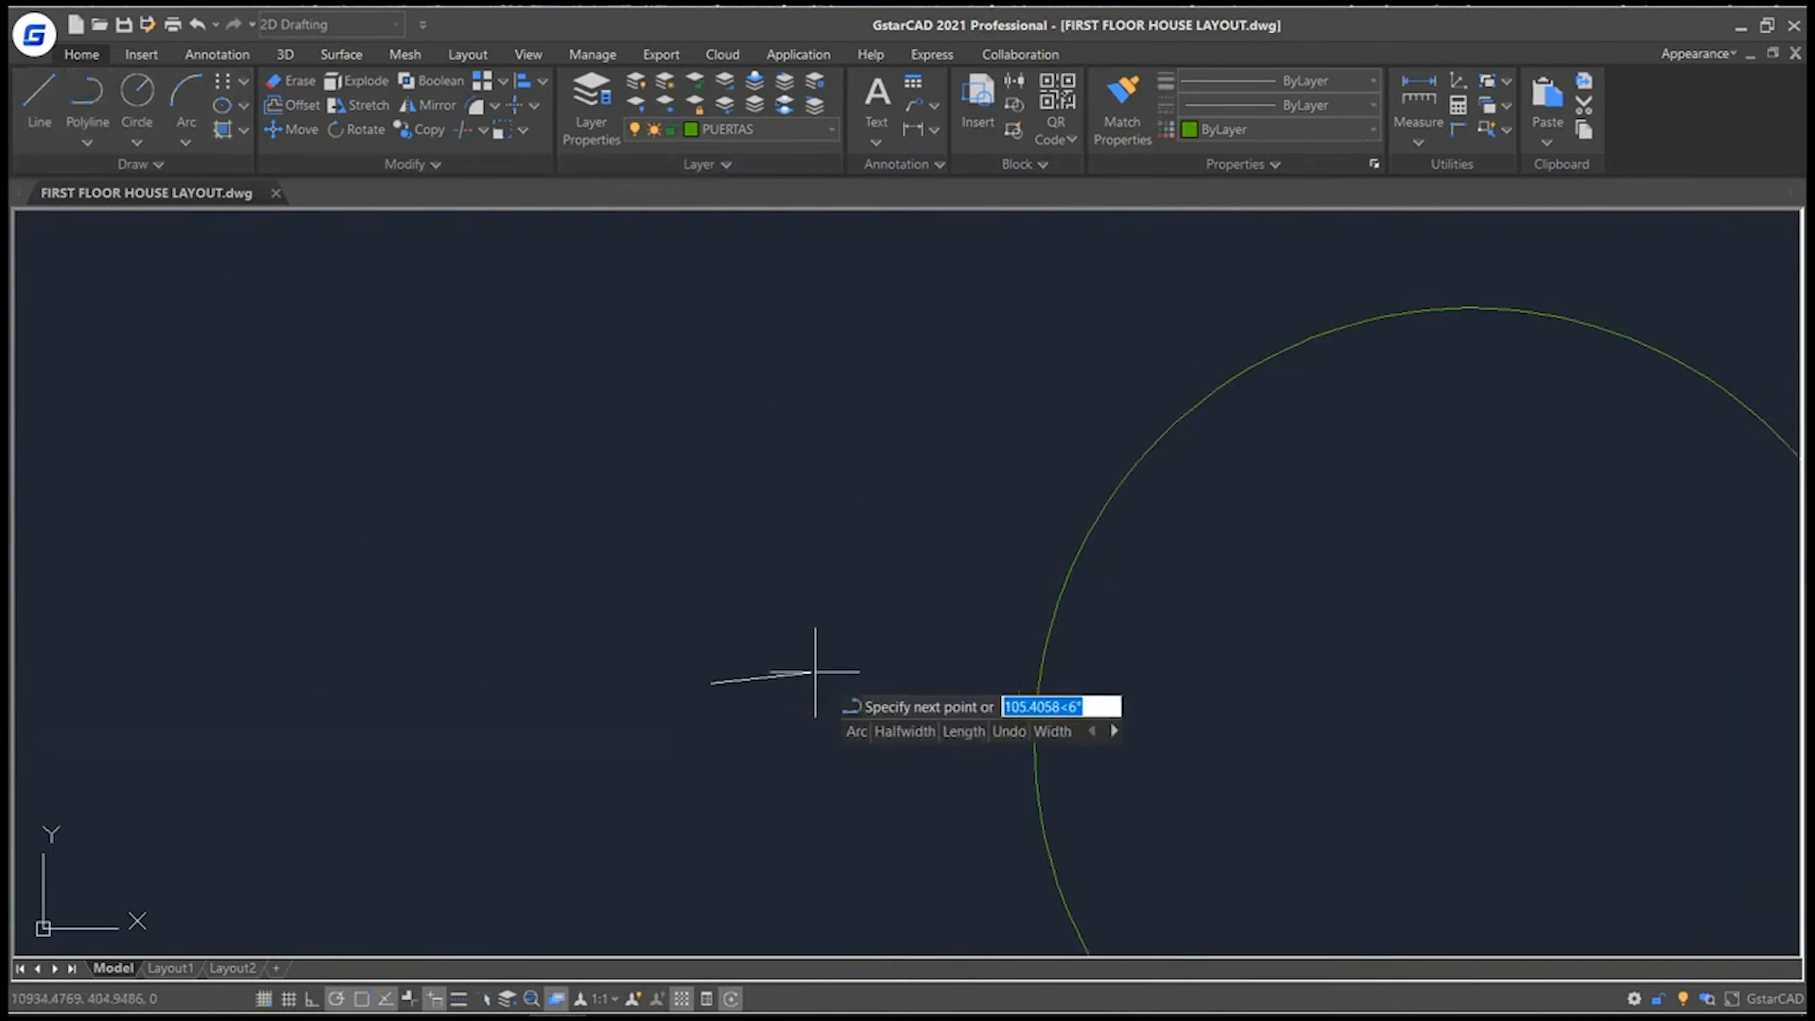
pyautogui.click(901, 683)
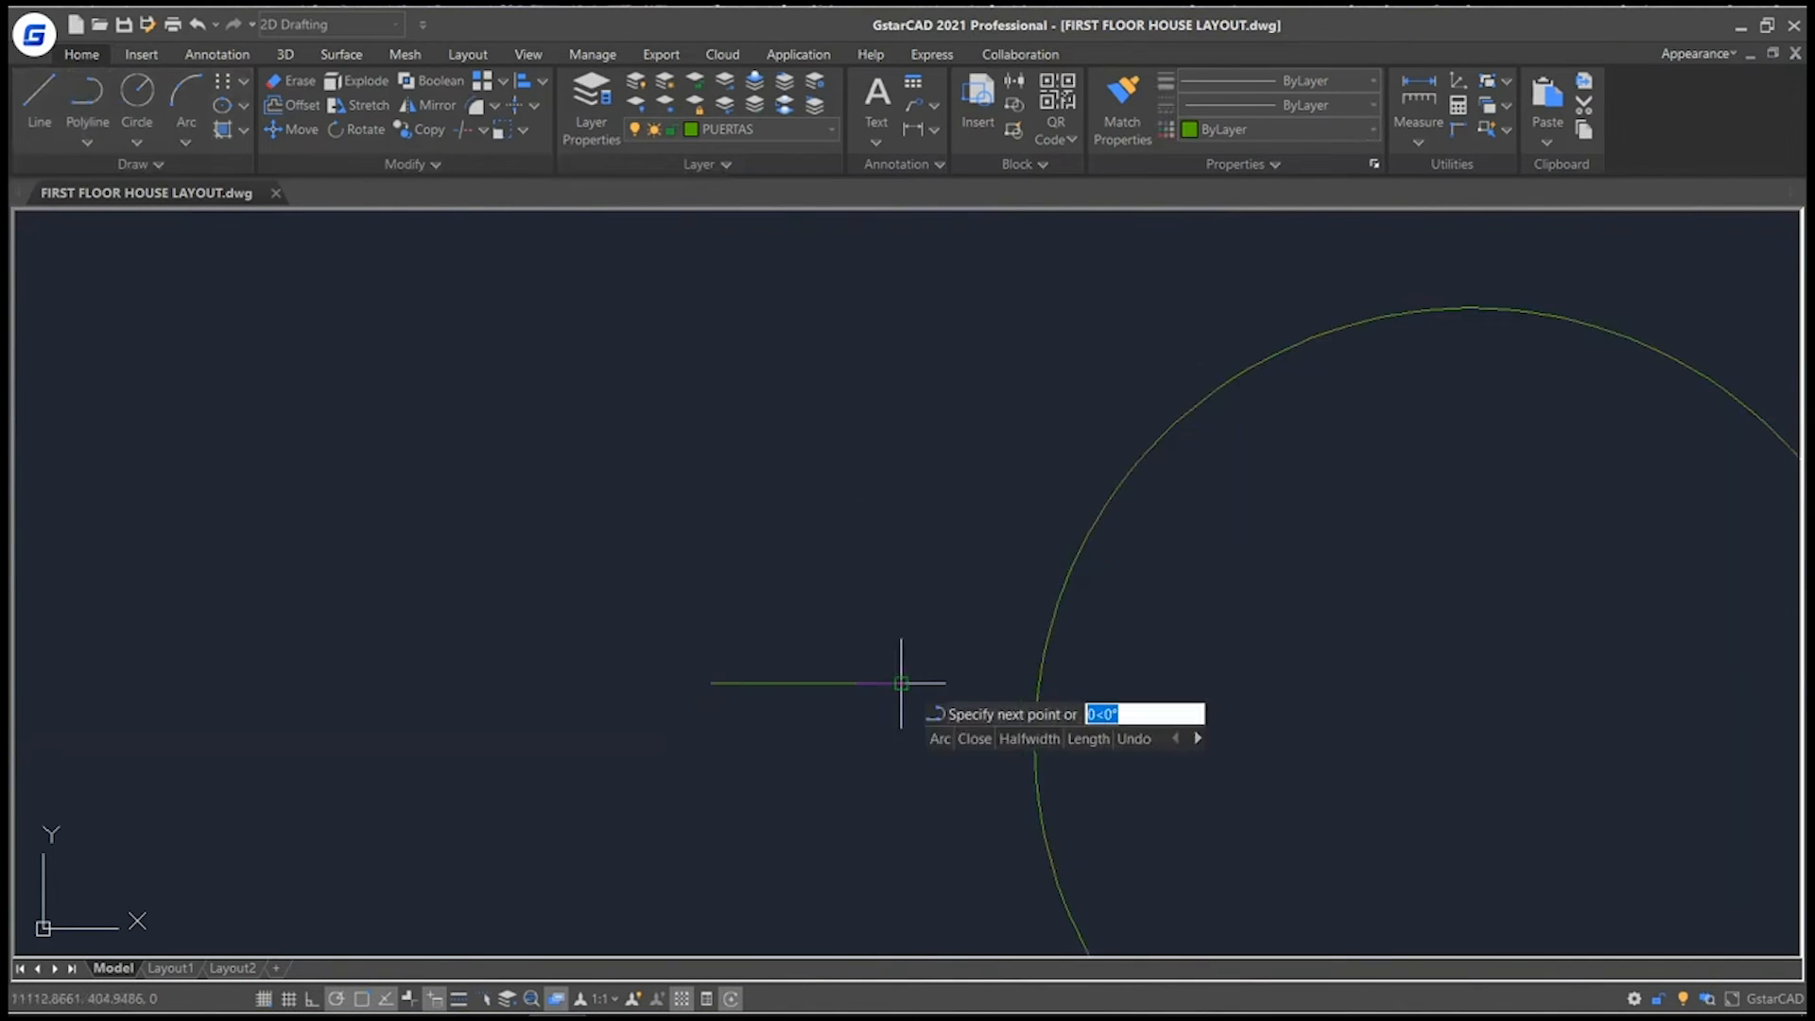
pyautogui.click(901, 820)
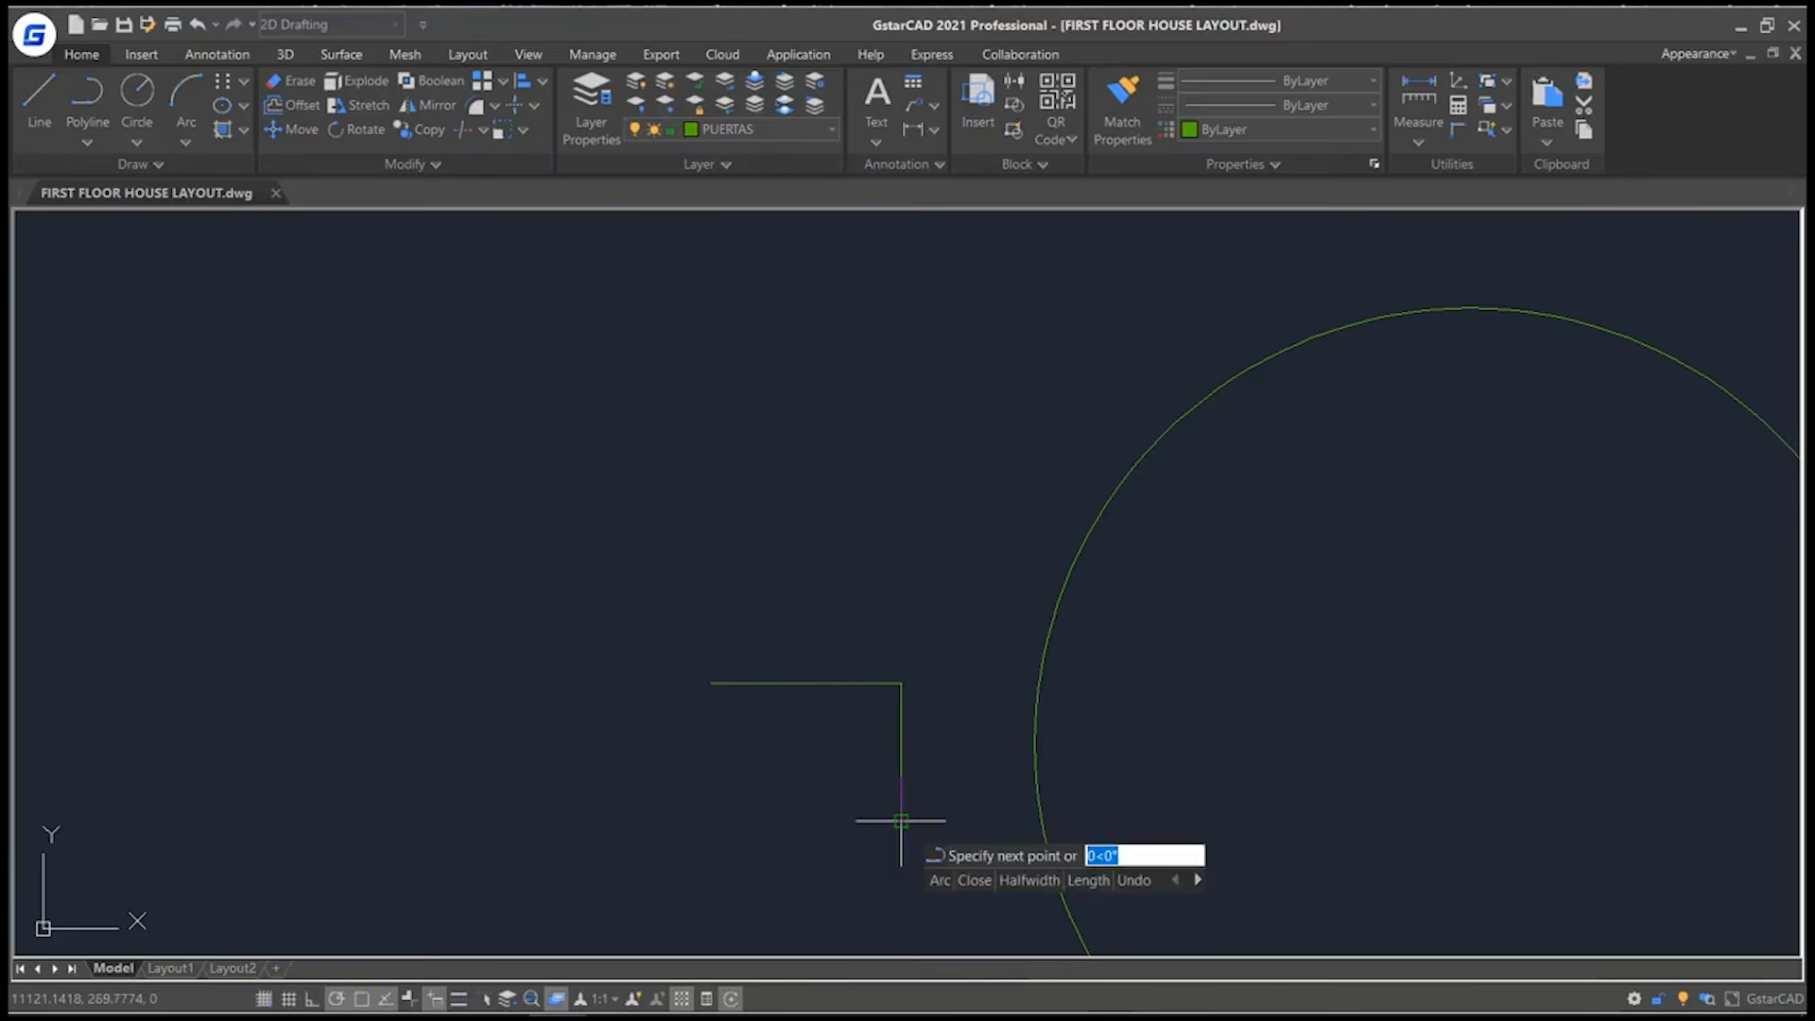
pyautogui.click(712, 820)
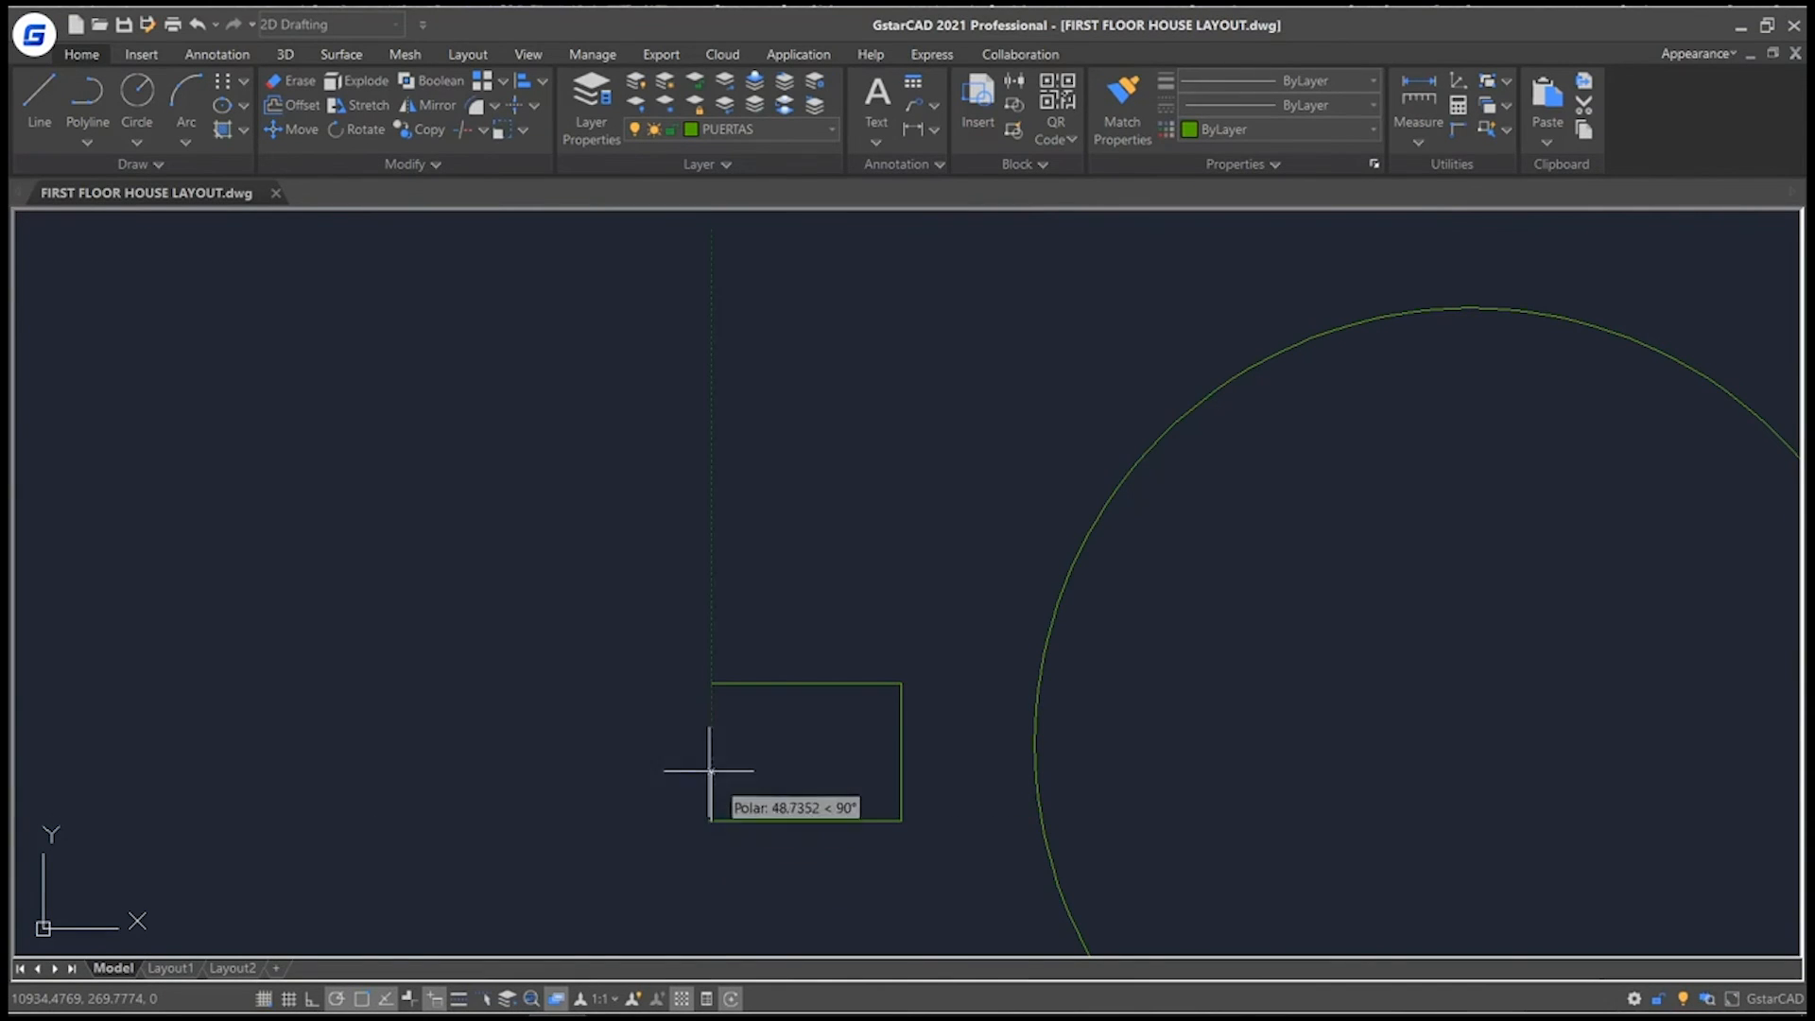
pyautogui.click(712, 683)
pyautogui.press('Return')
# Enable additional angles in the polar tracking settings and add a 28° angle.
pyautogui.scroll(-10, 949, 753)
pyautogui.rightClick(334, 1002)
pyautogui.click(358, 987)
pyautogui.click(677, 416)
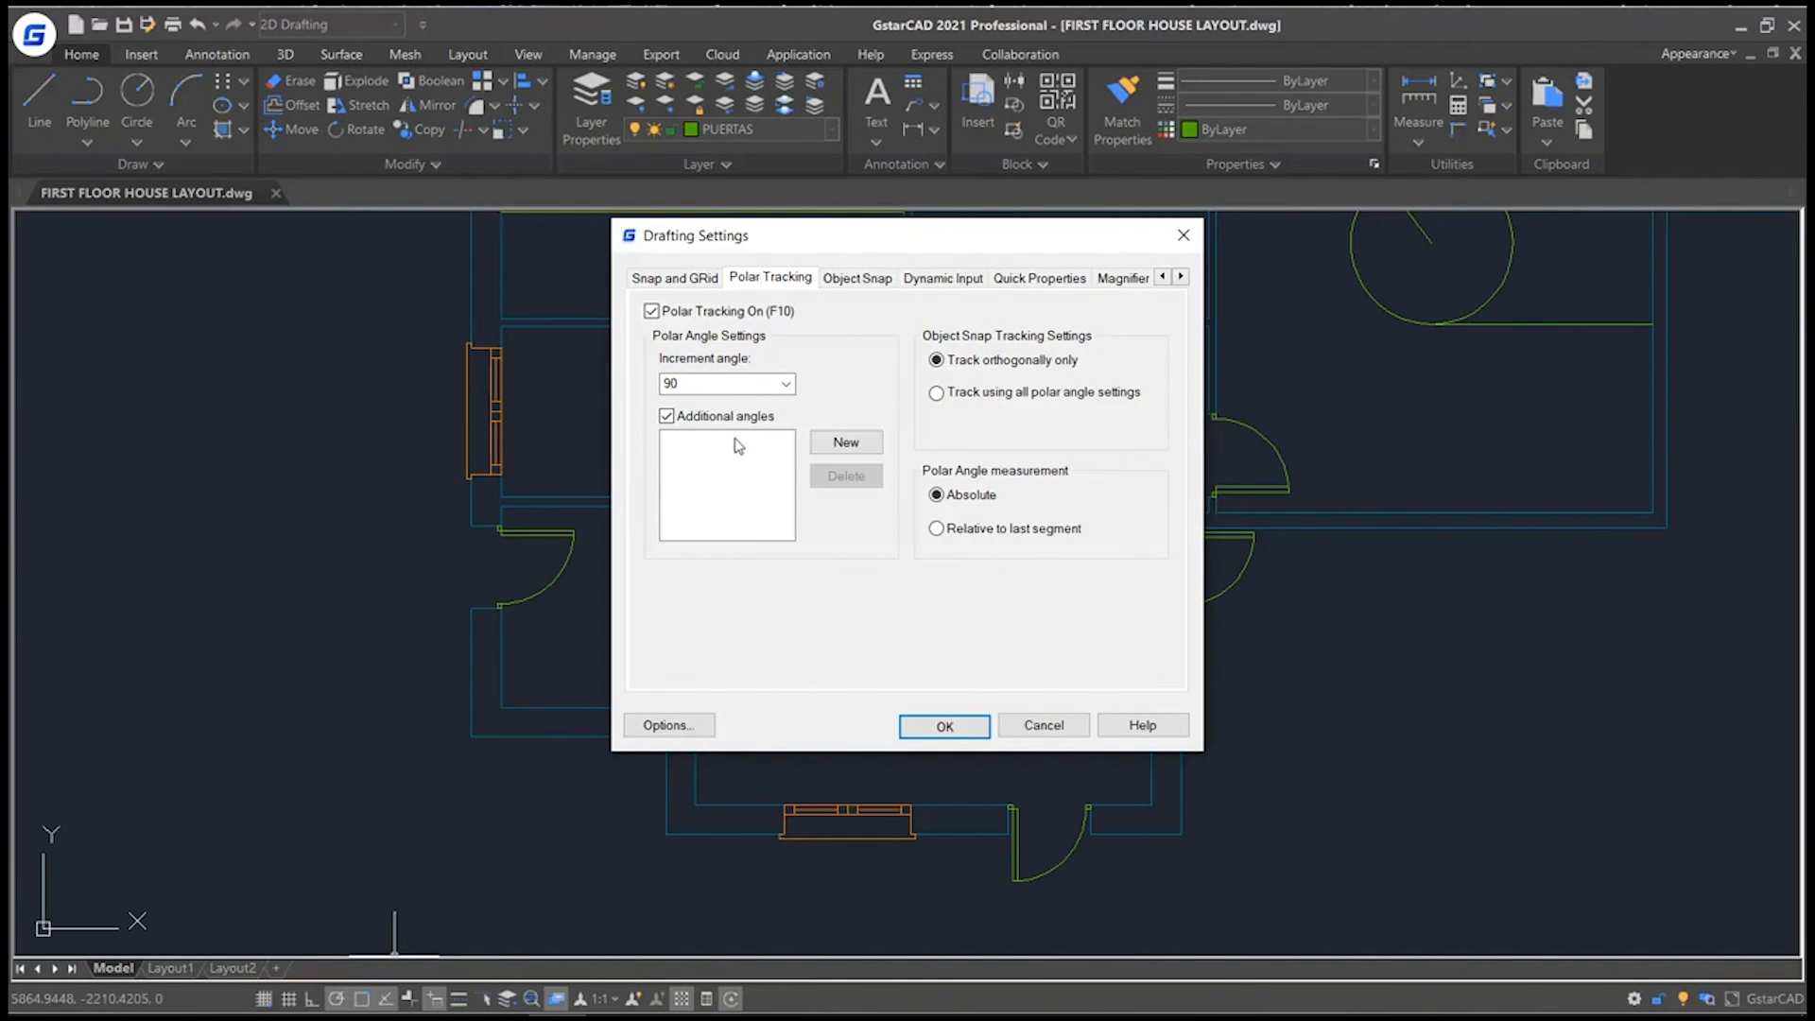
pyautogui.click(850, 449)
pyautogui.write('28')
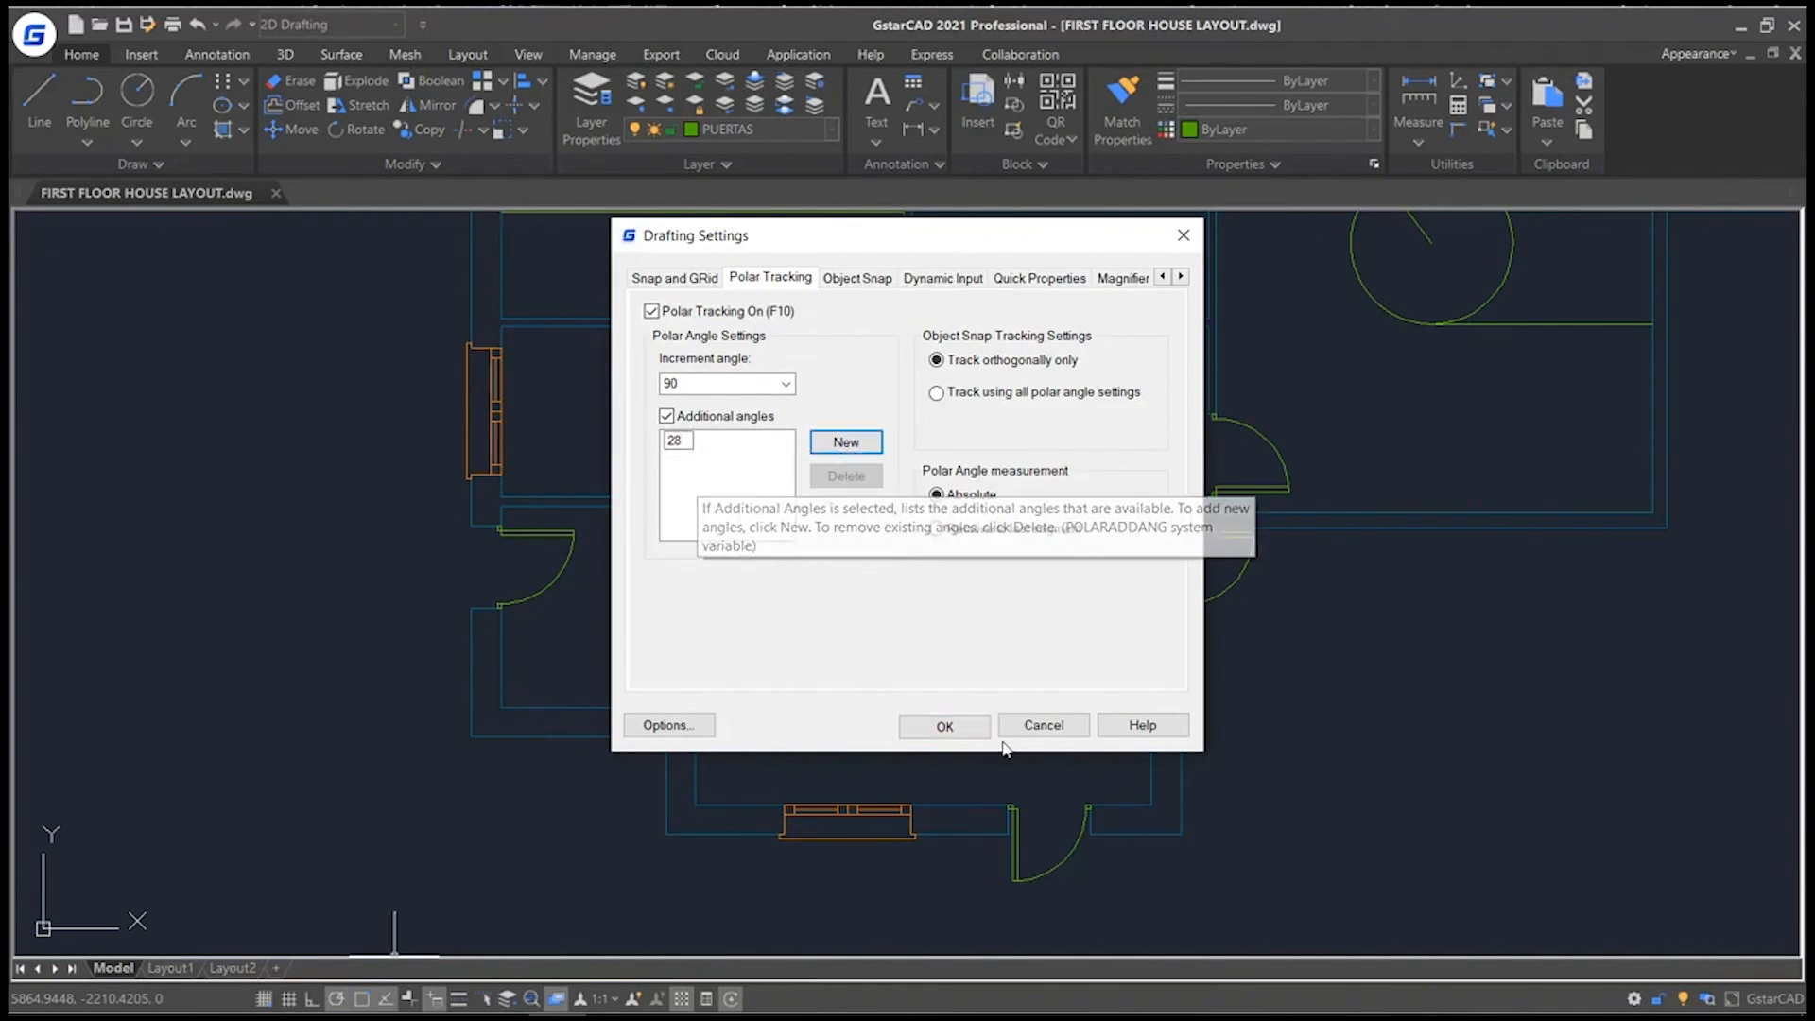
pyautogui.click(943, 726)
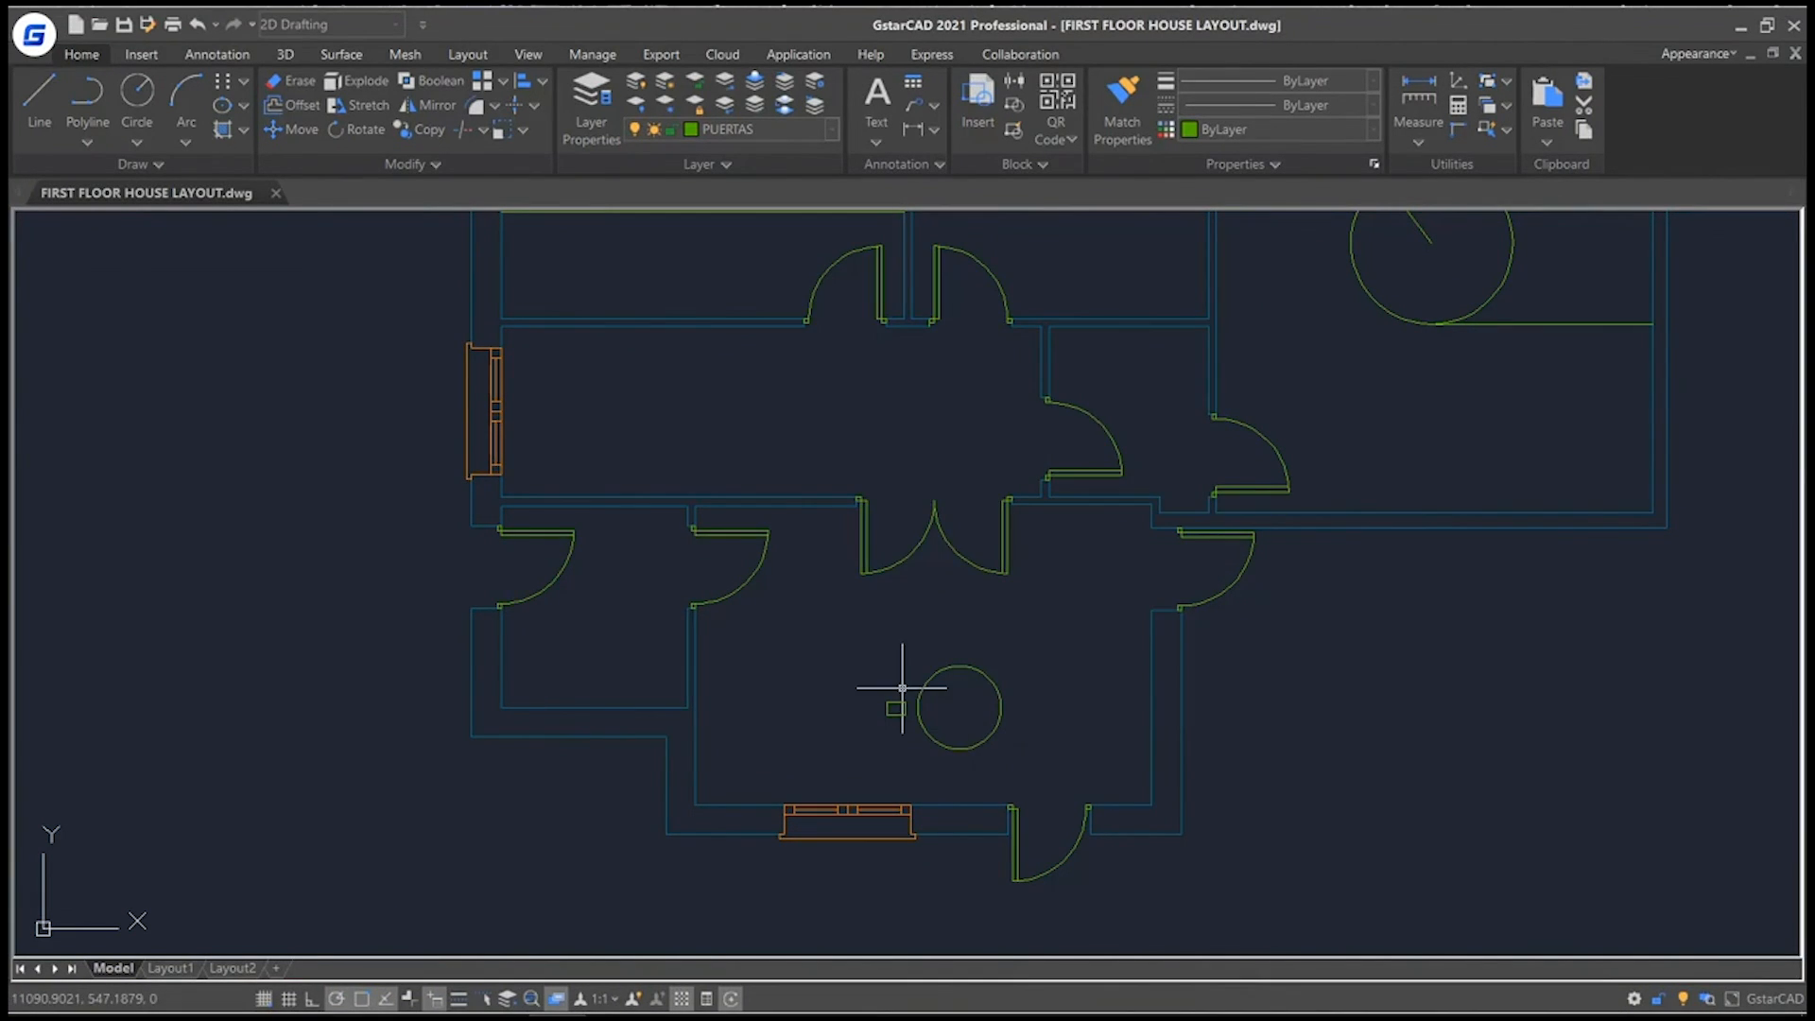
# Choose the polar tracking angle and start a line in the empty area left of the house plan.
pyautogui.rightClick(334, 1001)
pyautogui.click(376, 870)
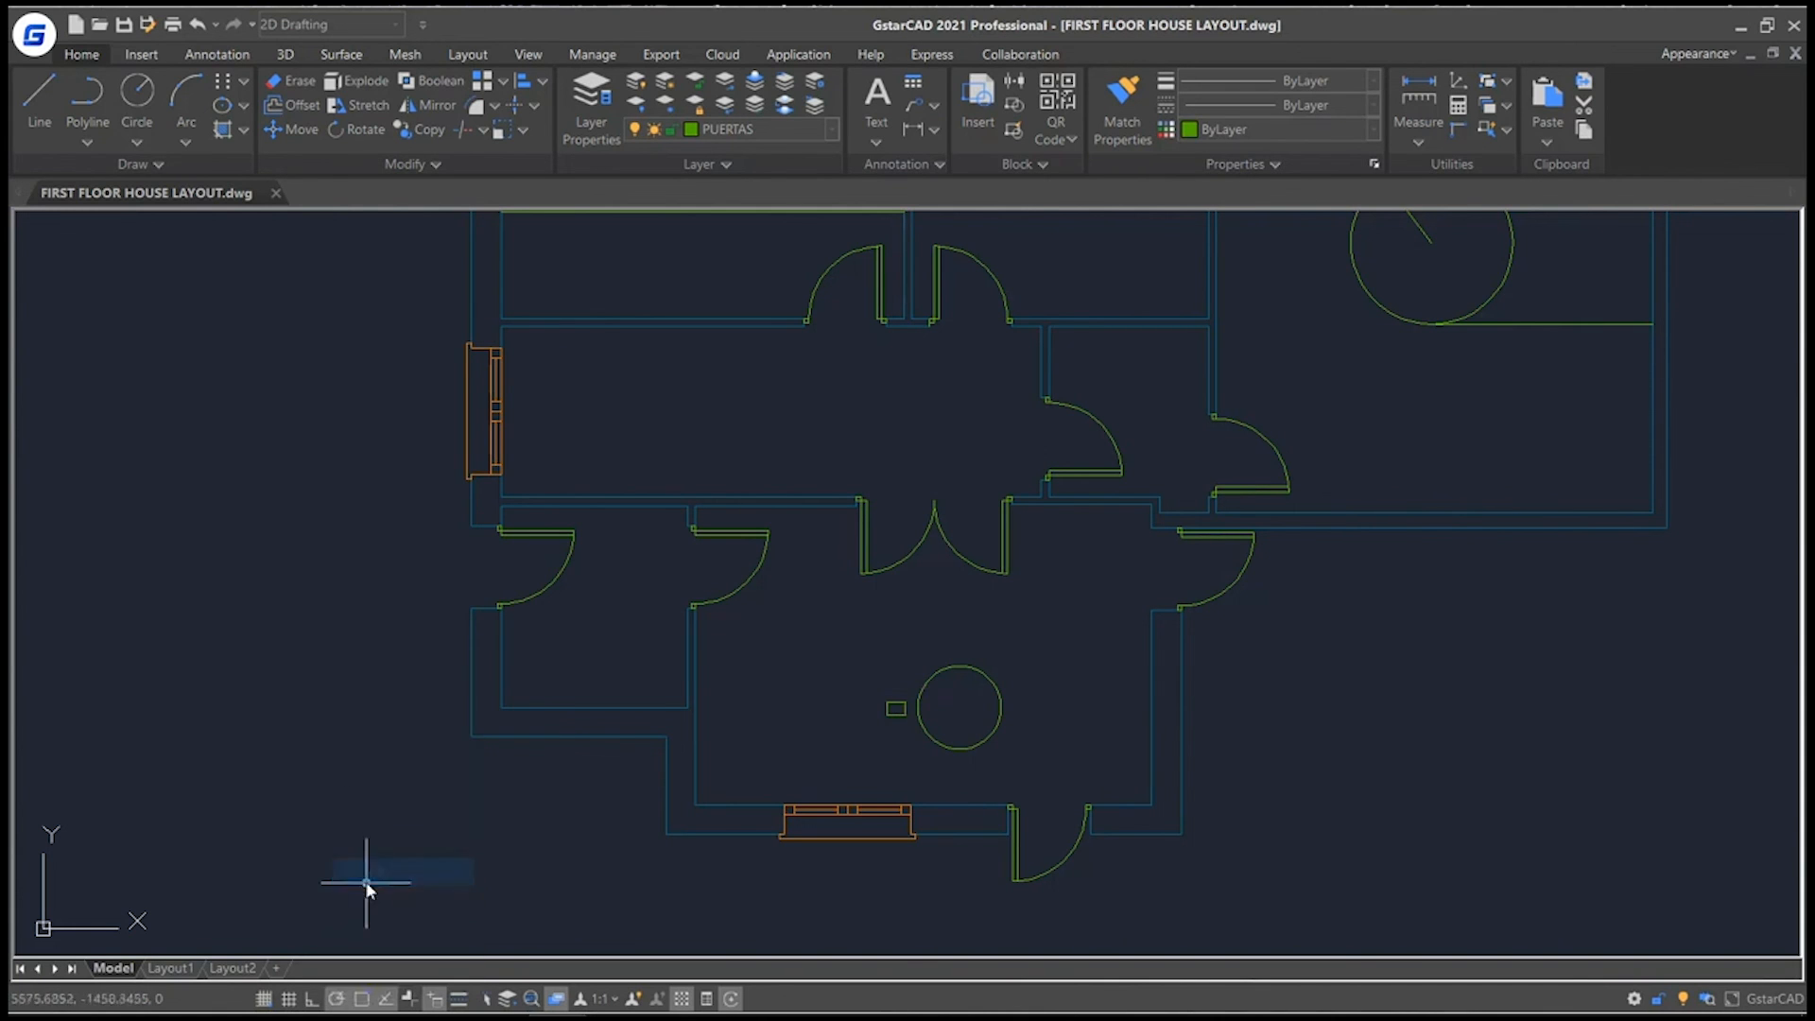
pyautogui.click(39, 95)
pyautogui.click(236, 689)
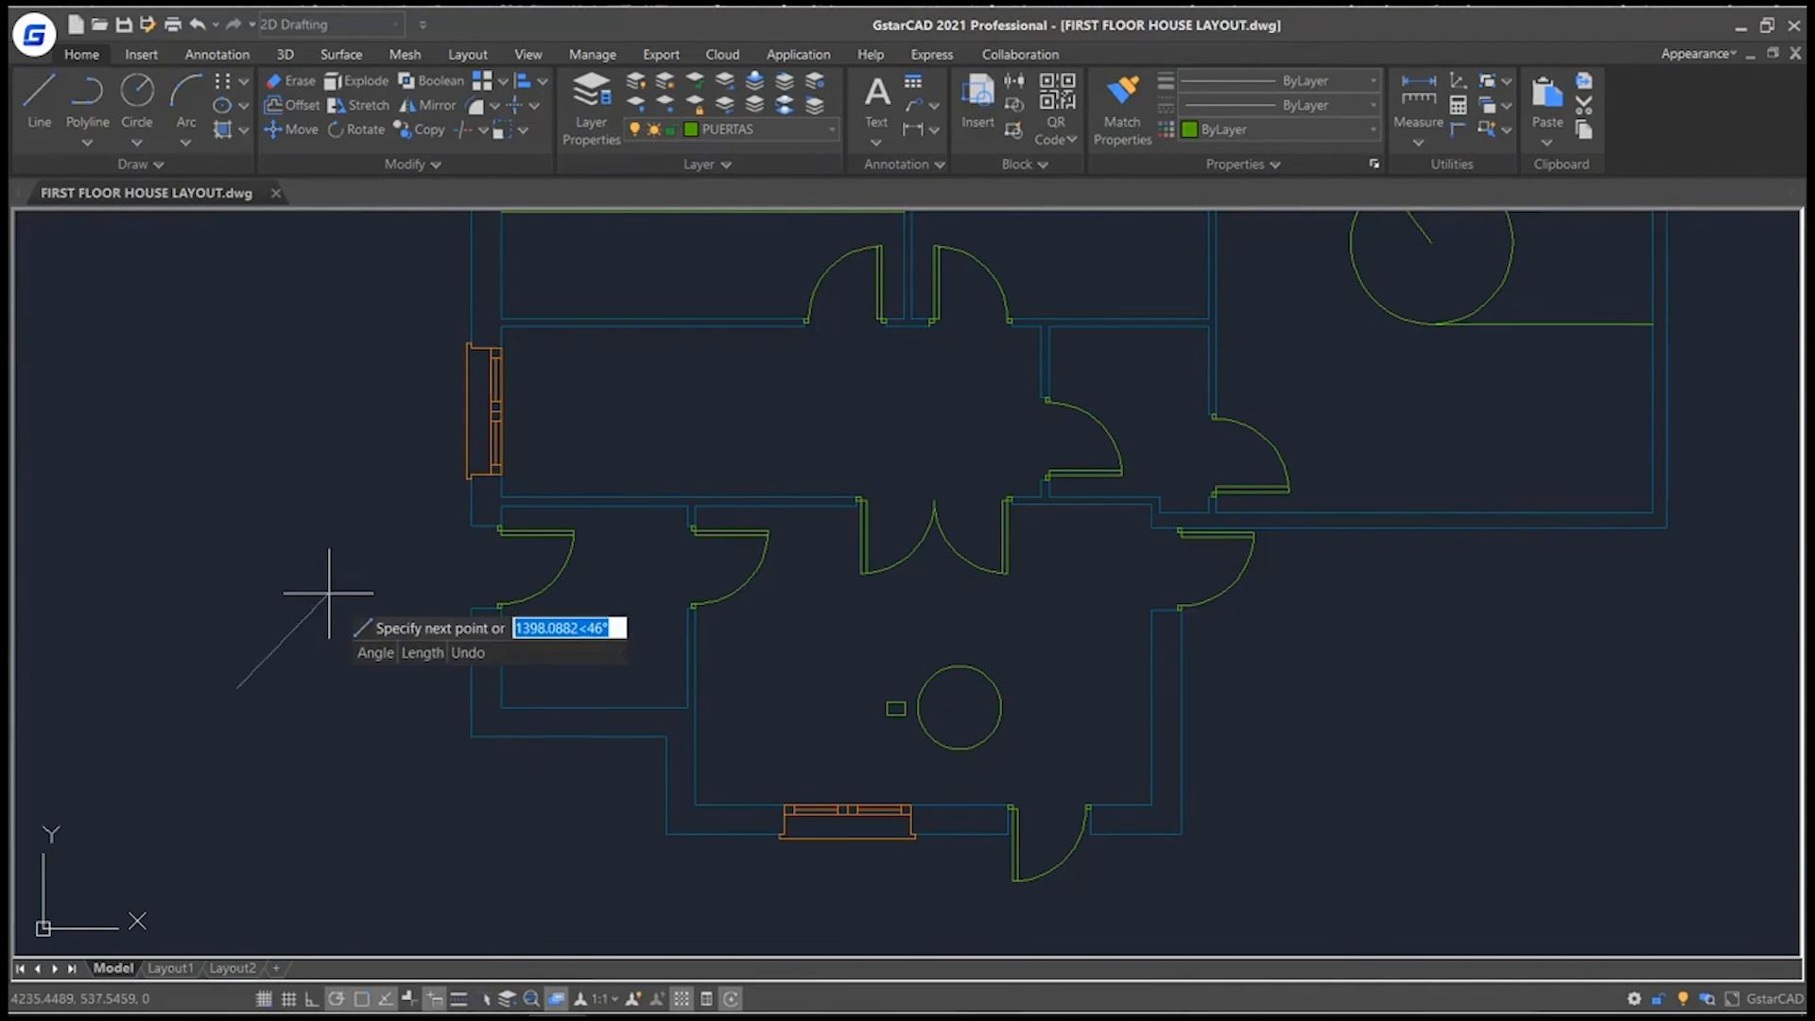